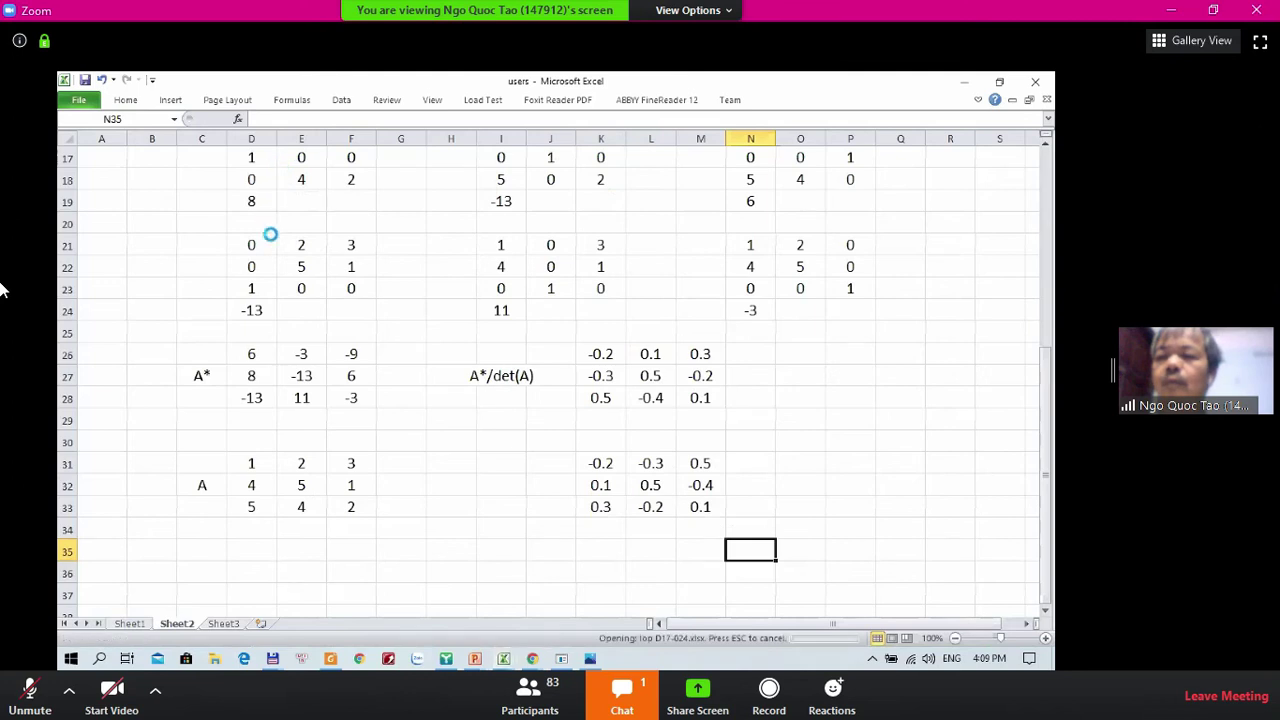
# Examine the mirror-reflection exercise and the reflection equations on Sheet1 of the lop D17-024 workbook.
pyautogui.click(289, 402)
pyautogui.press('Up')
pyautogui.press('Up')
pyautogui.press('Up')
pyautogui.press('Up')
pyautogui.press('Up')
pyautogui.press('Up')
pyautogui.press('Up')
pyautogui.press('Up')
pyautogui.press('Up')
pyautogui.press('Up')
pyautogui.press('Up')
pyautogui.press('Up')
pyautogui.press('Up')
pyautogui.press('Up')
pyautogui.press('Up')
pyautogui.press('Up')
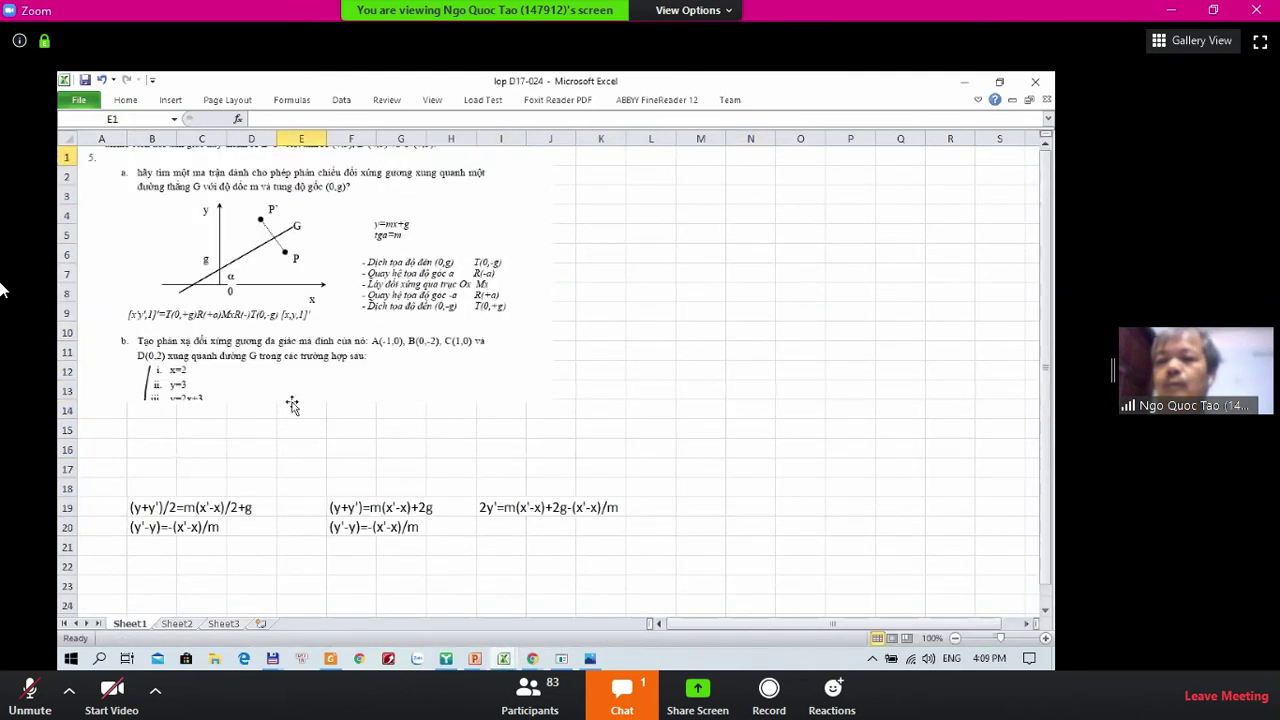
pyautogui.press('Down')
pyautogui.press('Down')
pyautogui.press('Down')
pyautogui.press('Down')
pyautogui.press('Down')
pyautogui.press('Down')
pyautogui.press('Down')
pyautogui.press('Down')
pyautogui.press('Down')
pyautogui.press('Down')
pyautogui.press('Down')
pyautogui.press('Down')
pyautogui.press('Down')
pyautogui.press('Down')
pyautogui.press('Down')
pyautogui.press('Down')
pyautogui.press('Down')
pyautogui.press('Down')
pyautogui.press('Down')
pyautogui.press('Down')
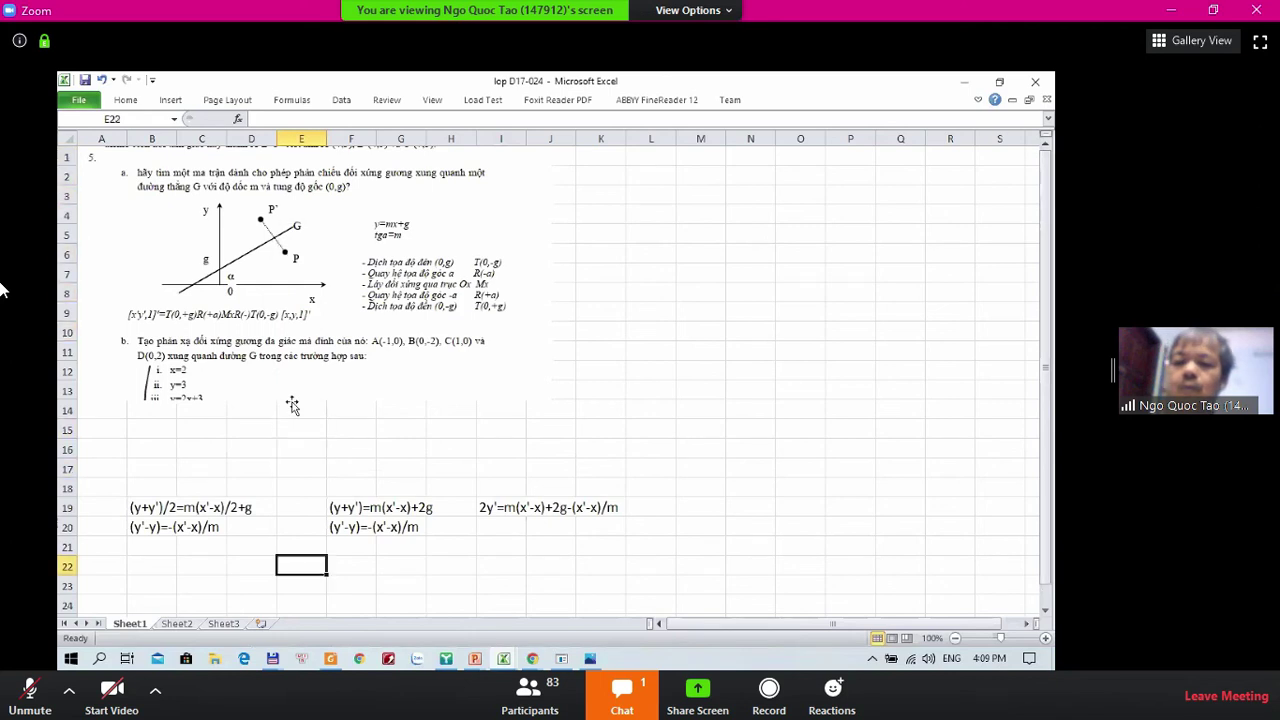
pyautogui.press('Up')
pyautogui.press('Up')
pyautogui.press('Up')
pyautogui.press('Up')
pyautogui.press('Up')
pyautogui.press('Up')
pyautogui.press('Up')
pyautogui.press('Up')
pyautogui.press('Up')
pyautogui.press('Up')
pyautogui.press('Up')
pyautogui.press('Up')
pyautogui.press('Up')
pyautogui.press('Up')
pyautogui.press('Up')
pyautogui.press('Up')
pyautogui.press('Up')
pyautogui.press('Up')
pyautogui.press('Up')
pyautogui.press('Up')
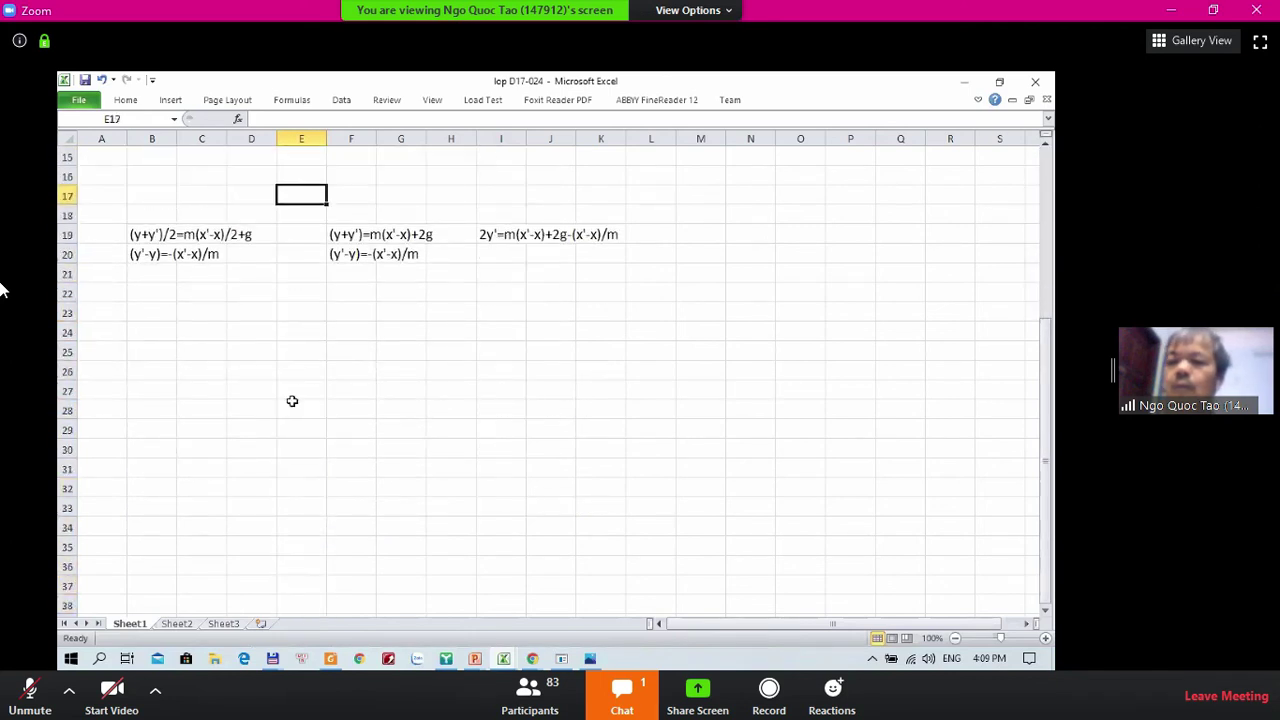
pyautogui.press('Right')
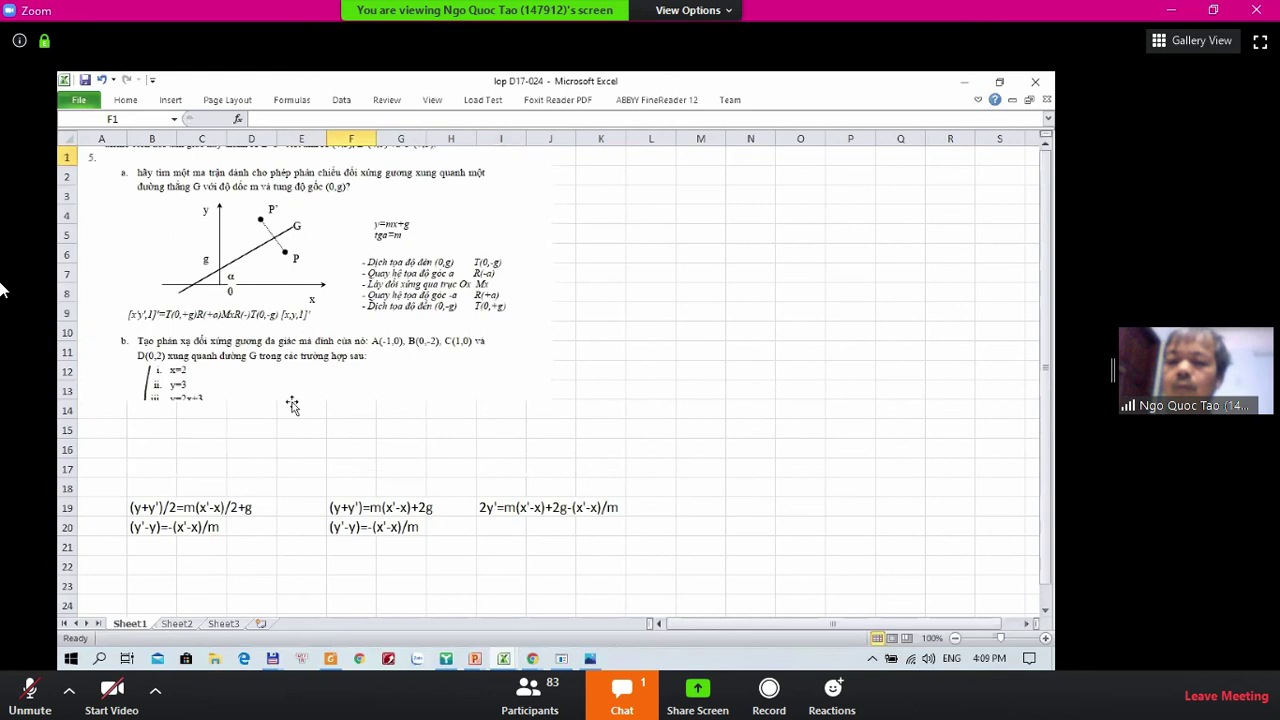
# Open the recent workbook tao from E:\USERS.
pyautogui.click(80, 101)
pyautogui.click(100, 245)
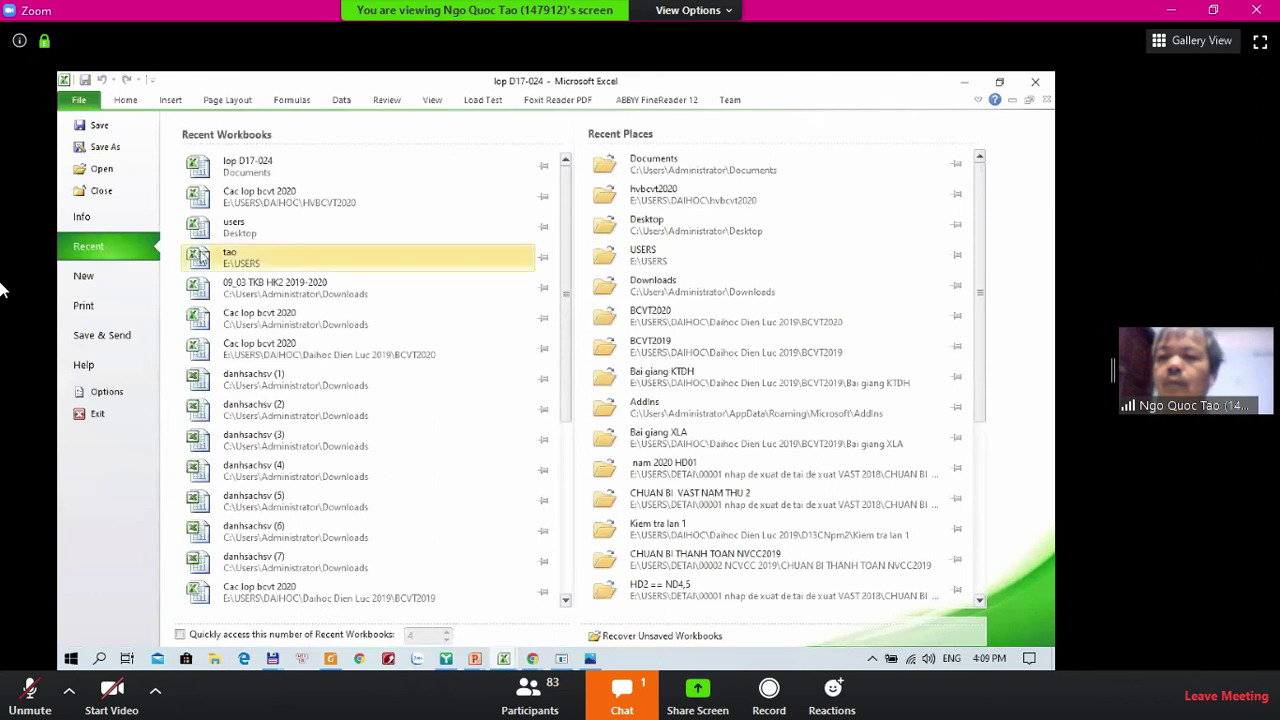
pyautogui.click(338, 262)
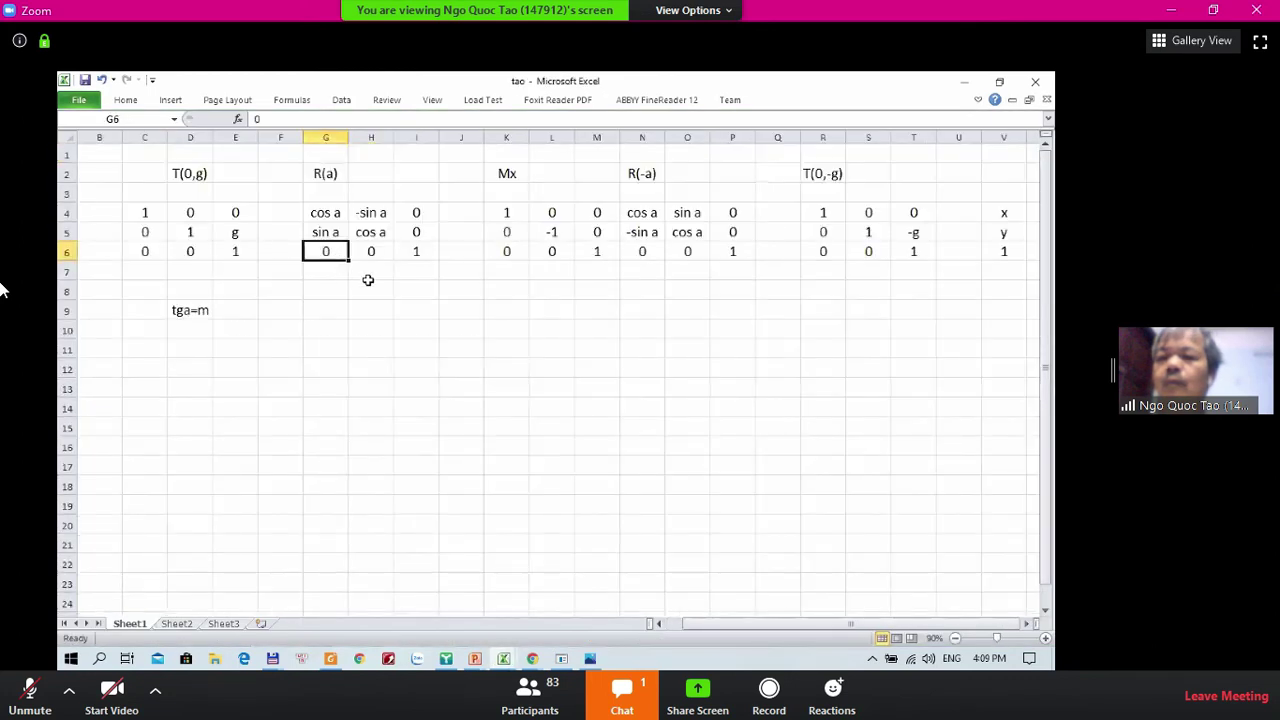
# Set the font size of the entire Sheet1 to 22.
pyautogui.press('Up')
pyautogui.press('Up')
pyautogui.press('Up')
pyautogui.press('Up')
pyautogui.press('Up')
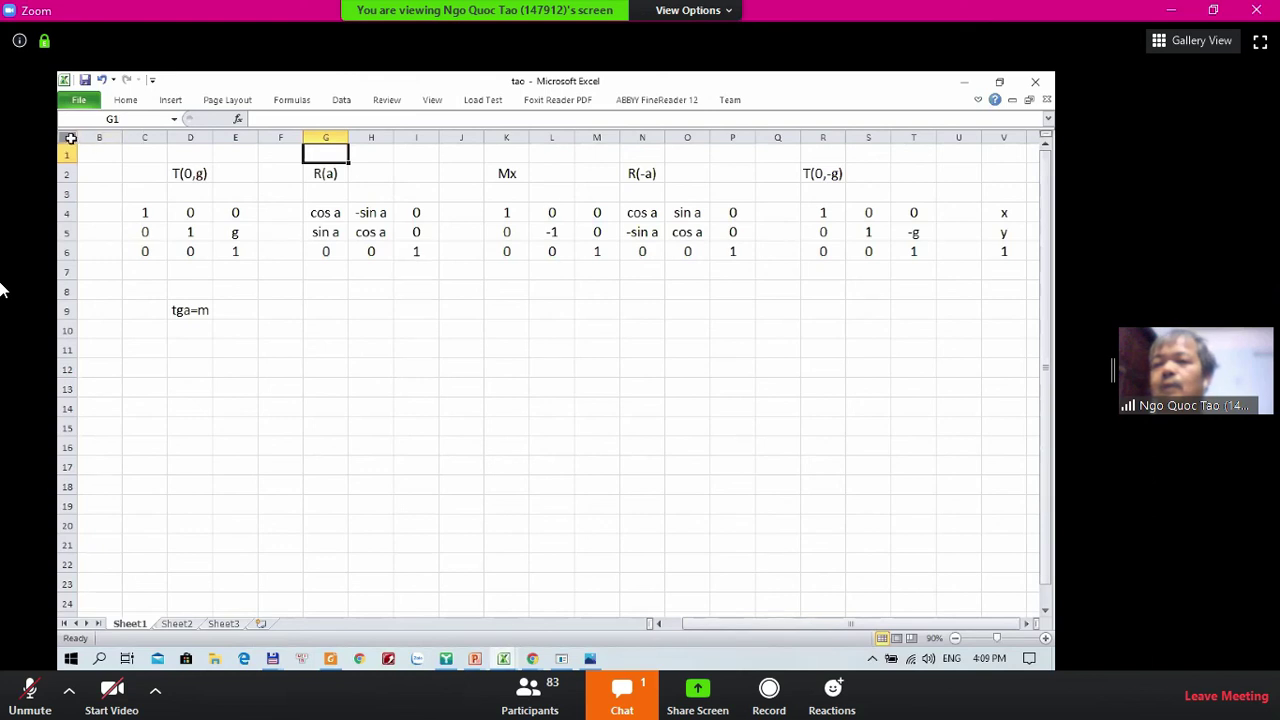
pyautogui.click(70, 138)
pyautogui.click(125, 100)
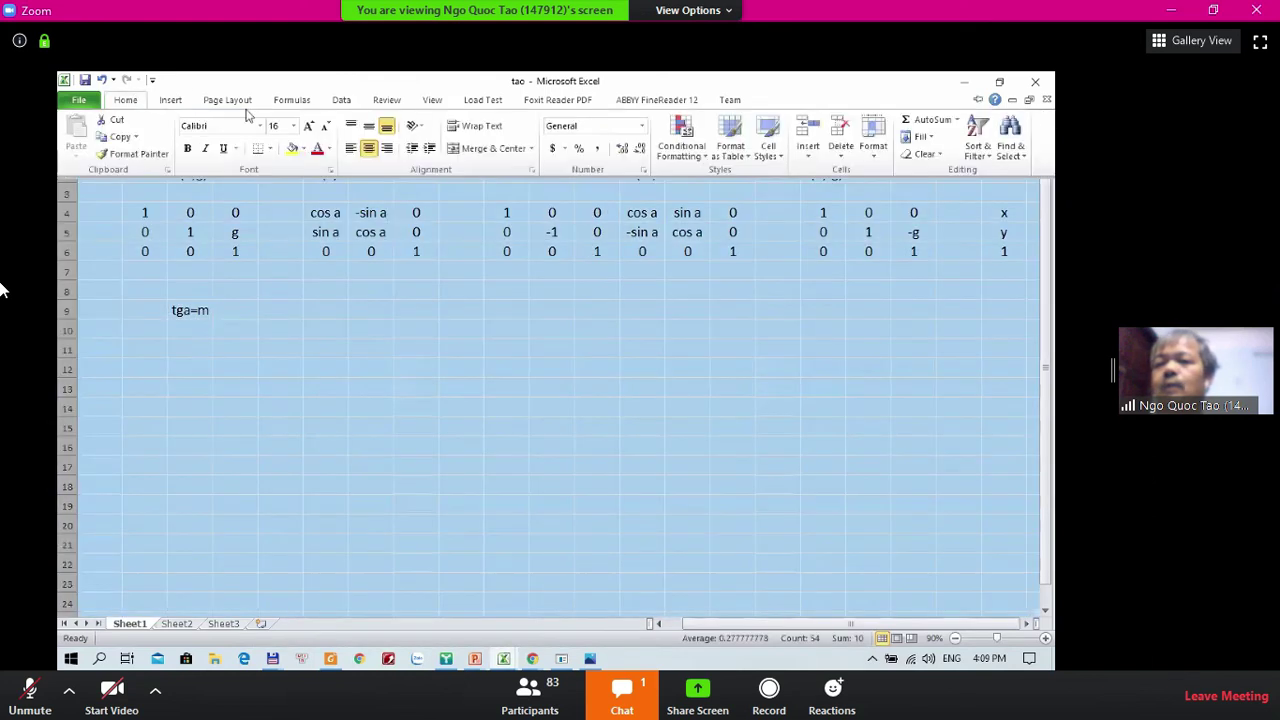
pyautogui.click(293, 125)
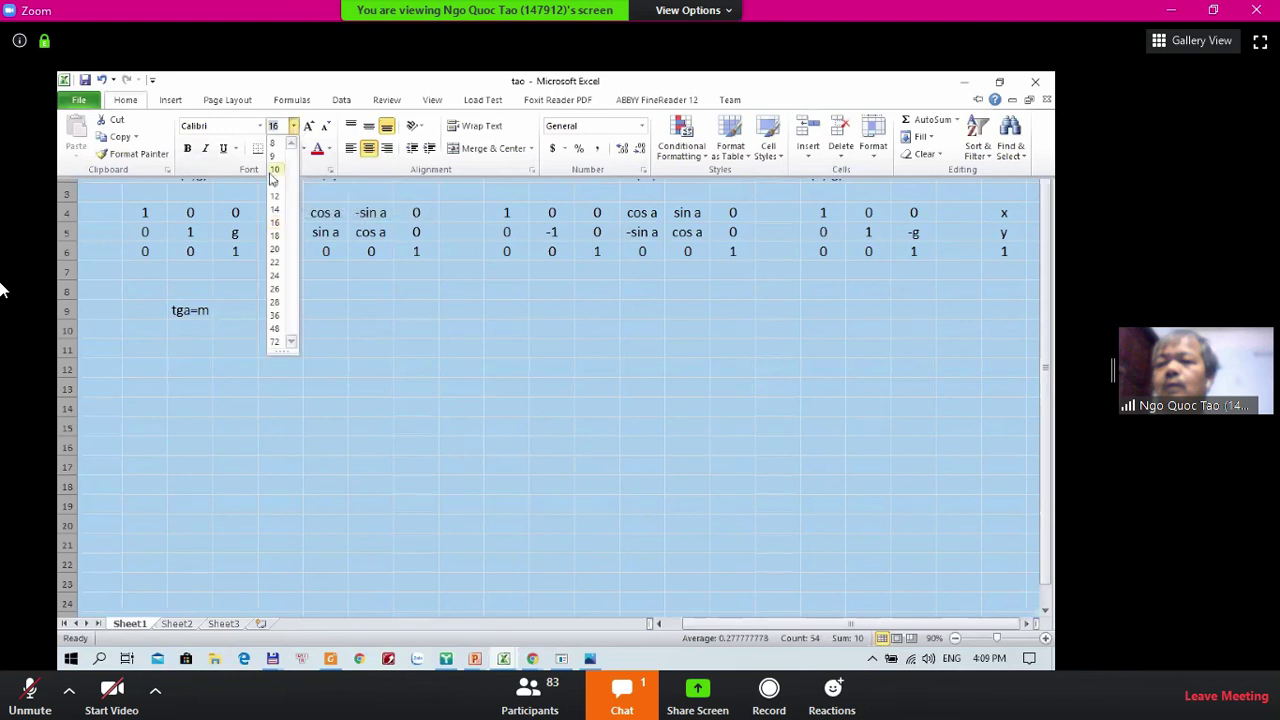
pyautogui.click(274, 262)
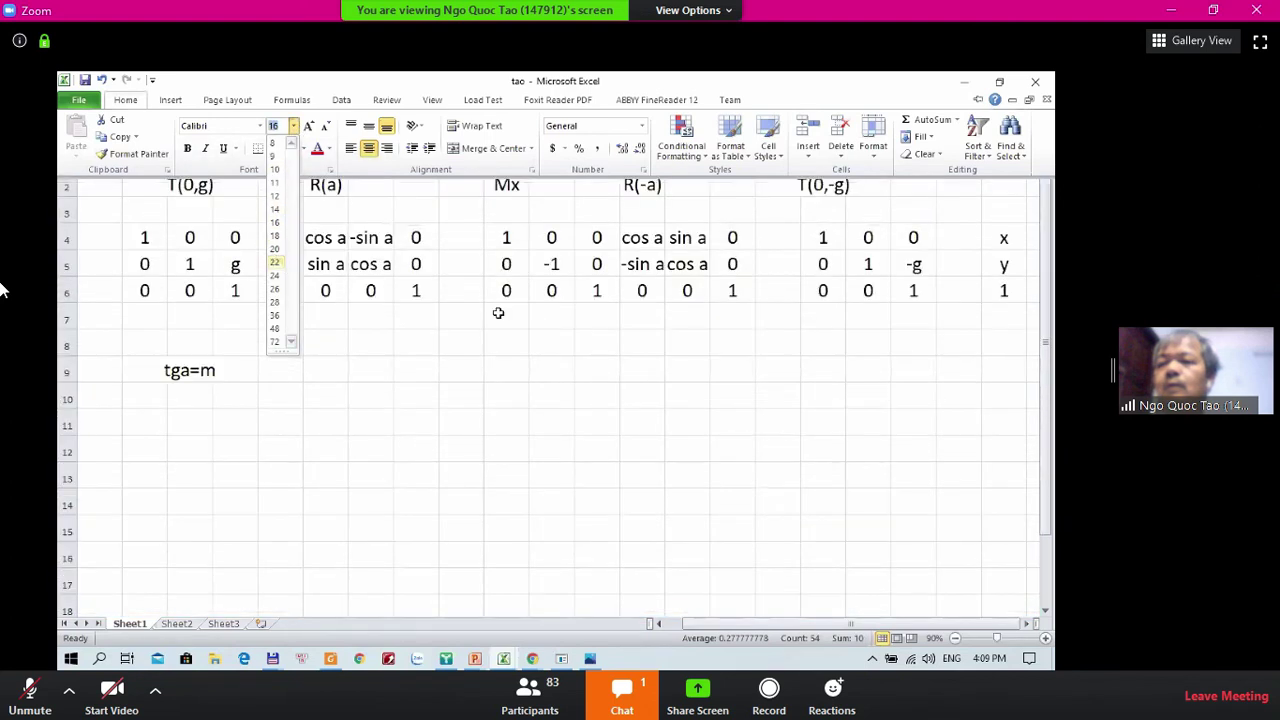
# Examine the matrix chain T(0,-g), R(-a), Mx, R(a), T(0,g) and the tga=m relation in D9.
pyautogui.click(668, 302)
pyautogui.click(669, 310)
pyautogui.press('Up')
pyautogui.press('Up')
pyautogui.press('Up')
pyautogui.press('Up')
pyautogui.press('Up')
pyautogui.press('Right')
pyautogui.press('Right')
pyautogui.press('Right')
pyautogui.press('Right')
pyautogui.press('Left')
pyautogui.press('Down')
pyautogui.press('Down')
pyautogui.press('Up')
pyautogui.press('Up')
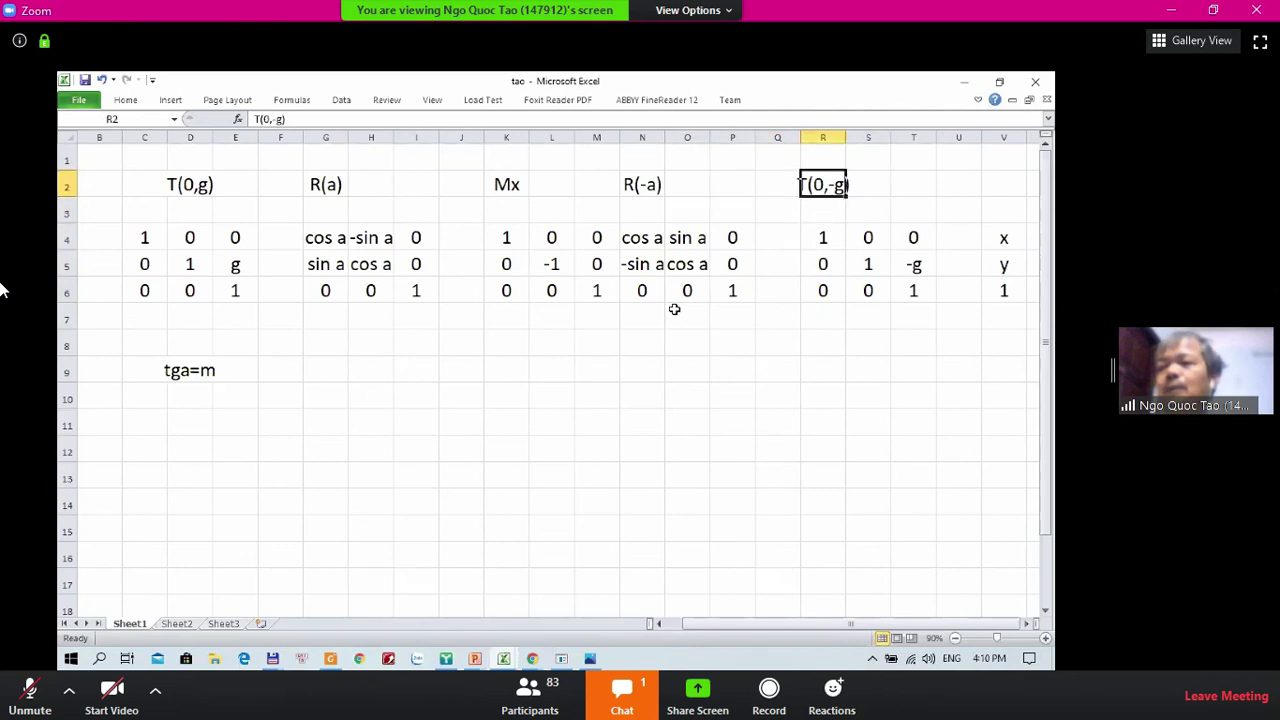
pyautogui.press('Left')
pyautogui.press('Left')
pyautogui.press('Left')
pyautogui.press('Left')
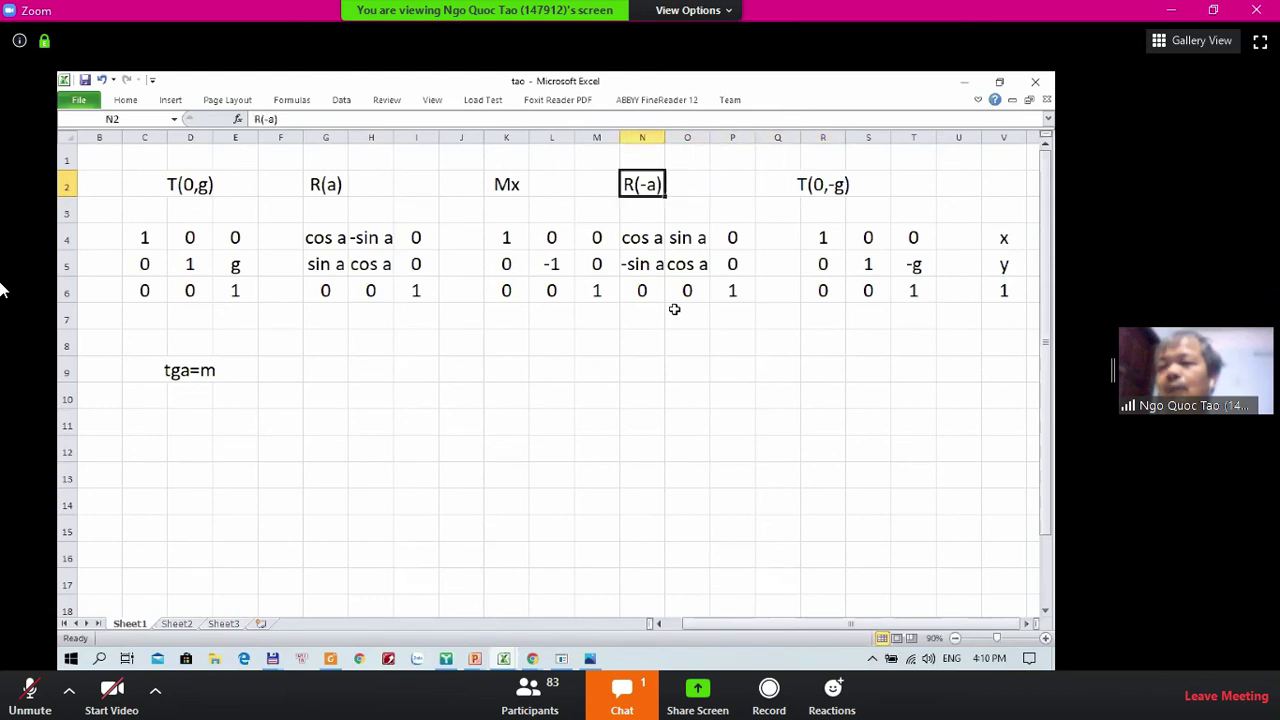
pyautogui.press('Left')
pyautogui.press('Left')
pyautogui.press('Left')
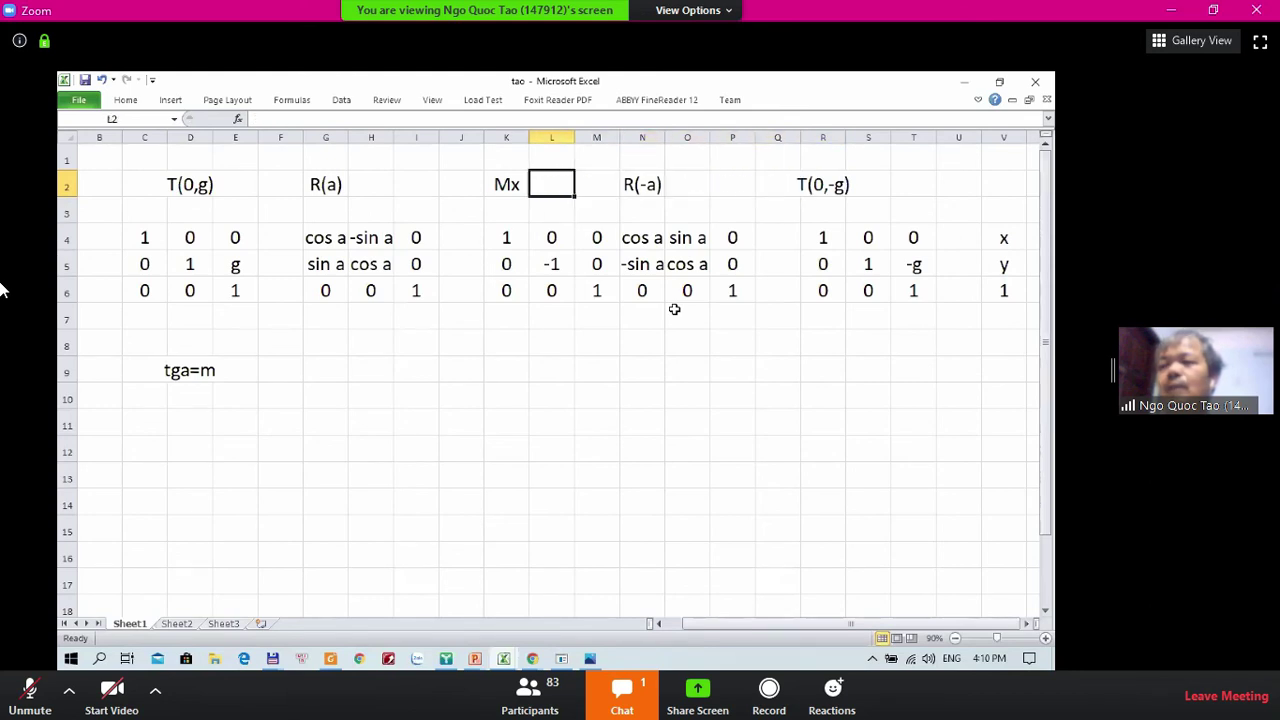
pyautogui.press('Down')
pyautogui.press('Down')
pyautogui.press('Down')
pyautogui.press('Up')
pyautogui.press('Up')
pyautogui.press('Up')
pyautogui.press('Left')
pyautogui.press('Left')
pyautogui.press('Left')
pyautogui.press('Left')
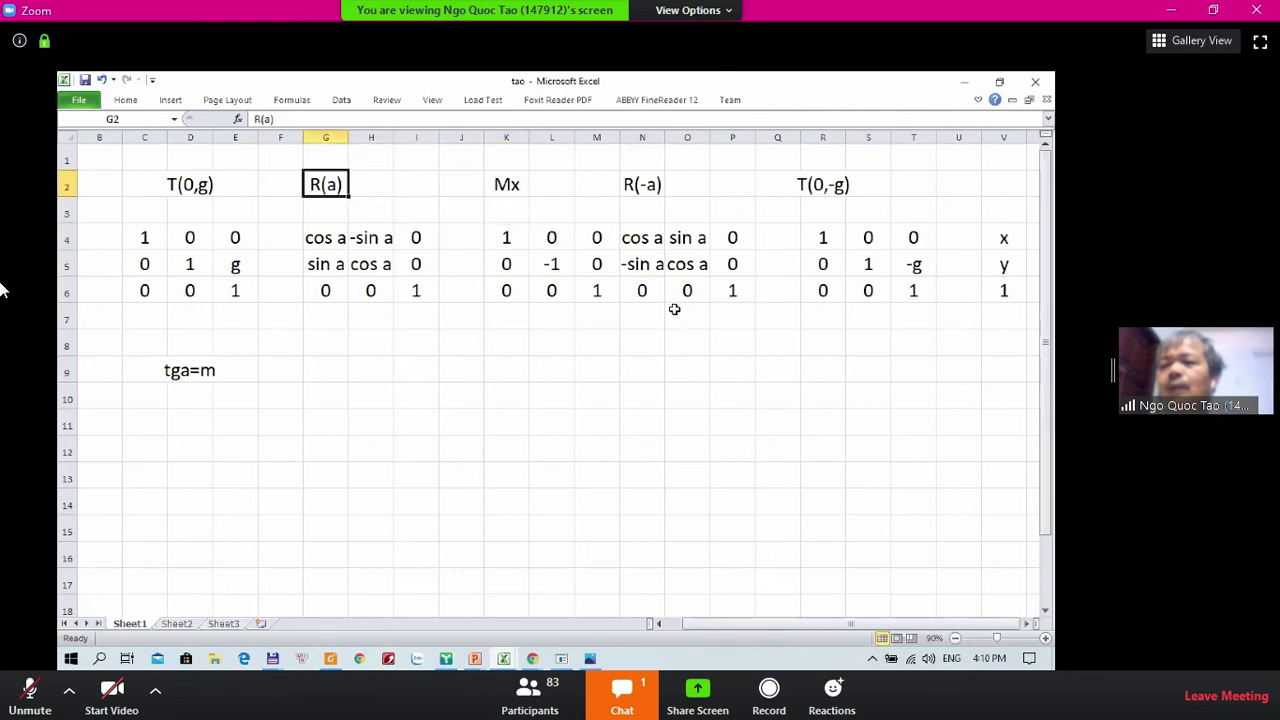
pyautogui.press('Left')
pyautogui.press('Left')
pyautogui.press('Left')
pyautogui.press('Down')
pyautogui.press('Down')
pyautogui.press('Down')
pyautogui.press('Down')
pyautogui.press('Down')
pyautogui.press('Down')
pyautogui.press('Down')
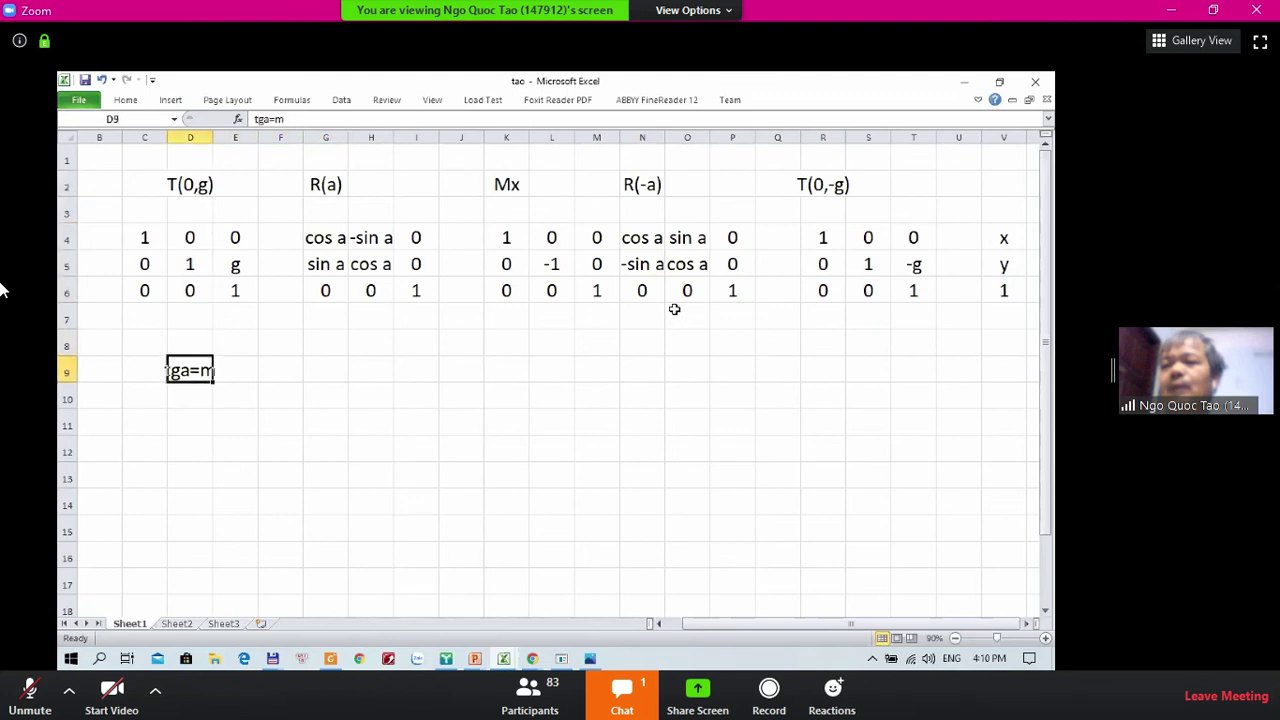
pyautogui.press('Right')
pyautogui.press('Right')
pyautogui.press('Right')
pyautogui.press('Right')
pyautogui.press('Right')
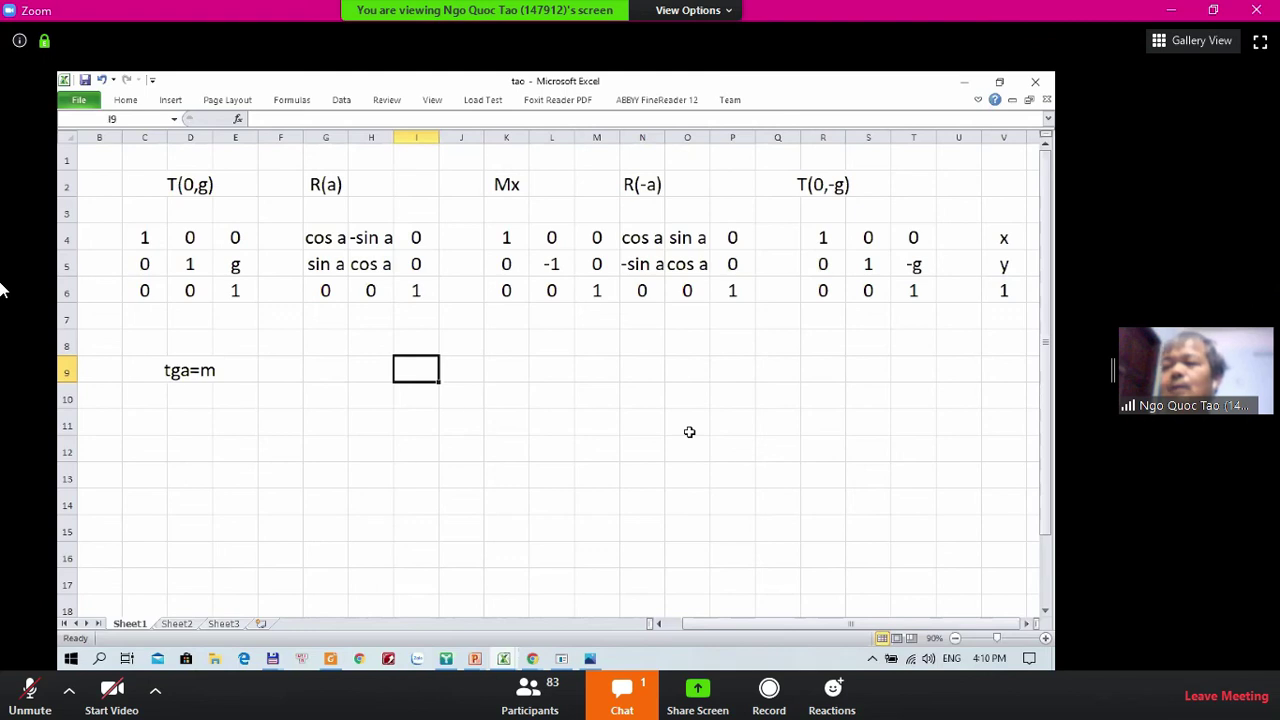
# Copy the column vector x, y, 1 in V4:V6.
pyautogui.click(423, 337)
pyautogui.press('Right')
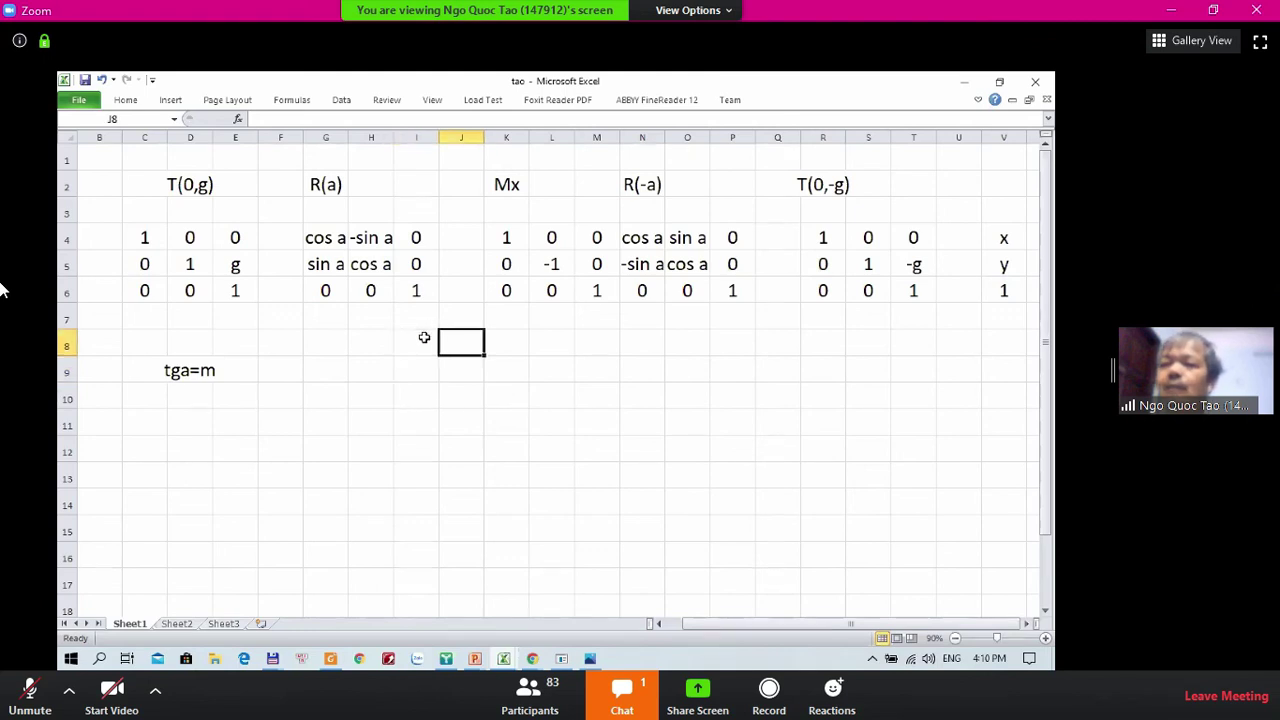
pyautogui.press('Right')
pyautogui.press('Up')
pyautogui.press('Up')
pyautogui.press('Right')
pyautogui.press('Right')
pyautogui.press('Right')
pyautogui.press('Right')
pyautogui.press('Right')
pyautogui.press('Right')
pyautogui.press('Right')
pyautogui.press('Right')
pyautogui.press('Right')
pyautogui.press('Right')
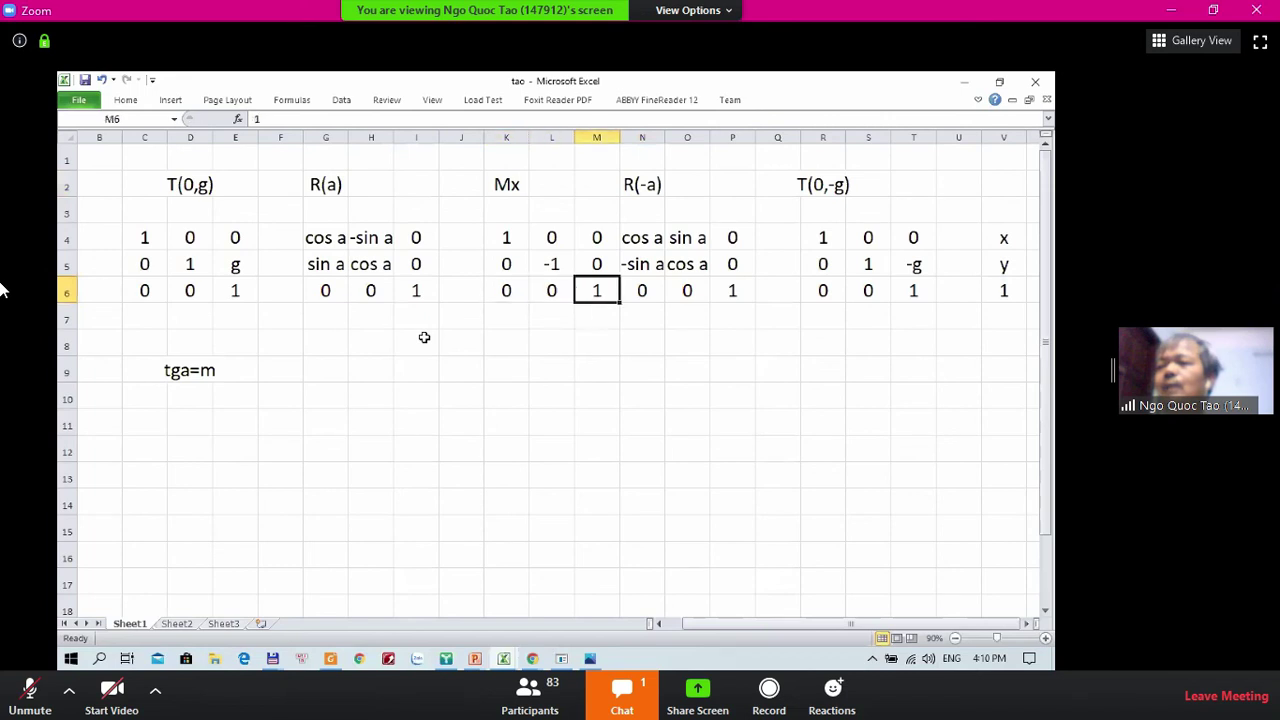
pyautogui.press('Up')
pyautogui.press('Up')
pyautogui.press('Right')
pyautogui.hotkey('shift', 'Down')
pyautogui.hotkey('shift', 'Down')
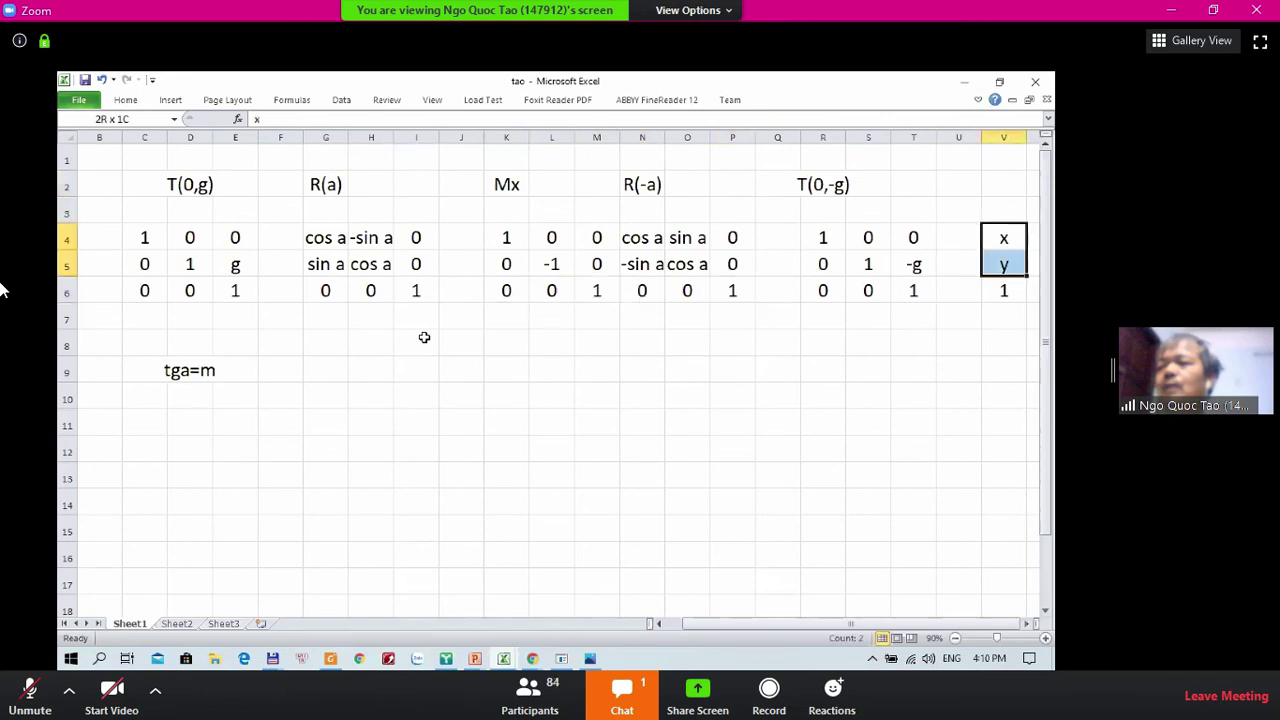
pyautogui.hotkey('ctrl', 'c')
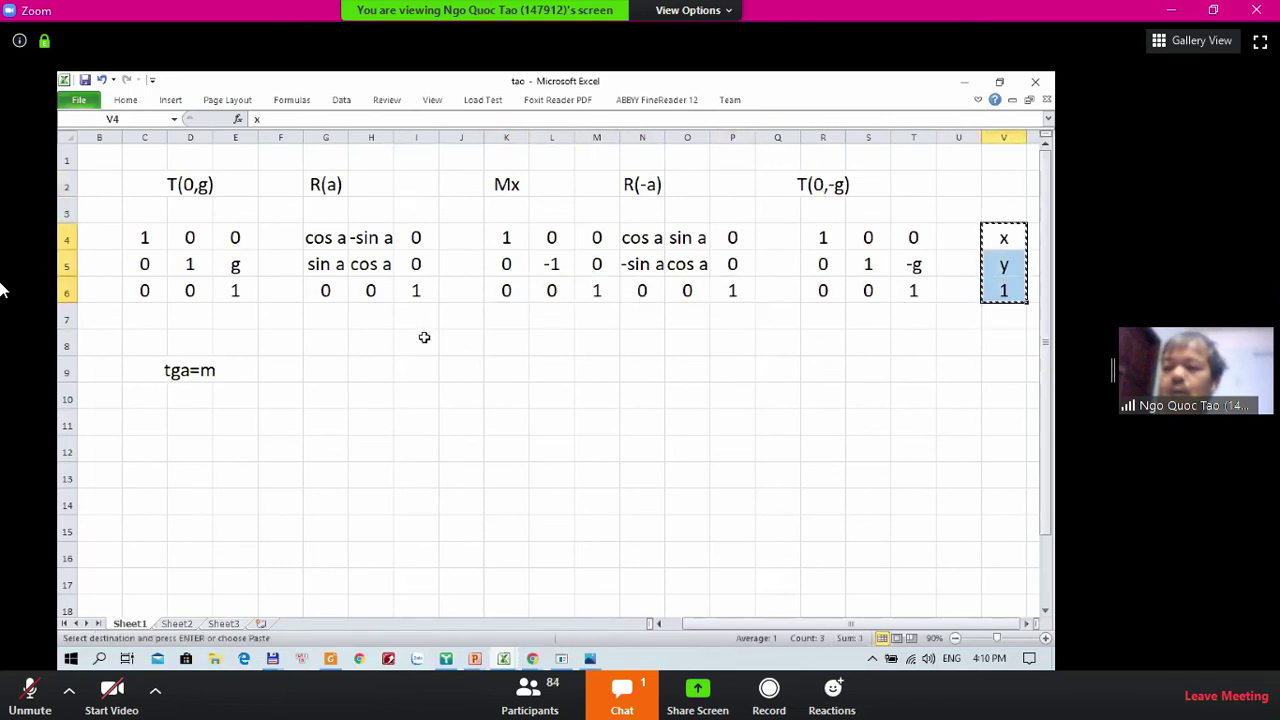
# Paste the copied column vector into H8:H10 below the matrix chain.
pyautogui.press('Left')
pyautogui.press('Left')
pyautogui.press('Left')
pyautogui.press('Left')
pyautogui.press('Left')
pyautogui.press('Left')
pyautogui.press('Left')
pyautogui.press('Left')
pyautogui.press('Left')
pyautogui.press('Left')
pyautogui.press('Left')
pyautogui.press('Left')
pyautogui.press('Left')
pyautogui.press('Left')
pyautogui.press('Down')
pyautogui.press('Down')
pyautogui.press('Down')
pyautogui.press('Down')
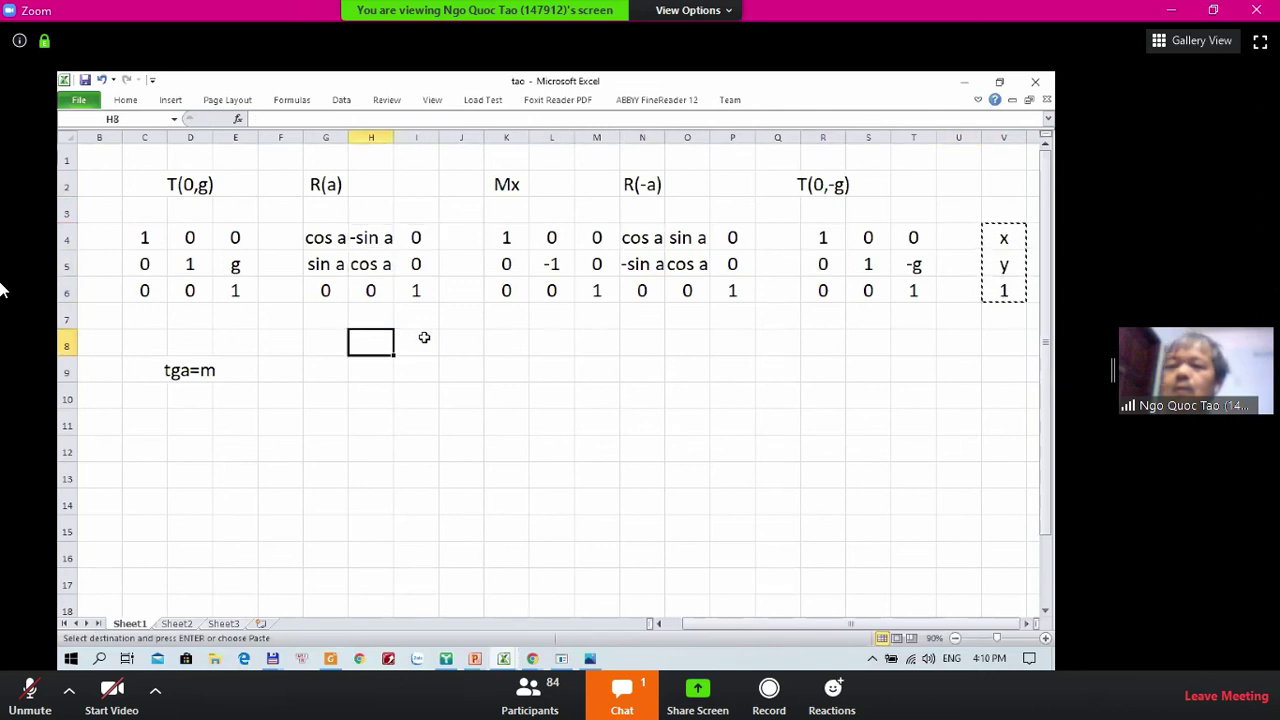
pyautogui.hotkey('ctrl', 'v')
# Change the first two entries of the pasted vector to x' in H8 and y' in H9.
pyautogui.press('Right')
pyautogui.press('Left')
pyautogui.press('F2')
pyautogui.write("'")
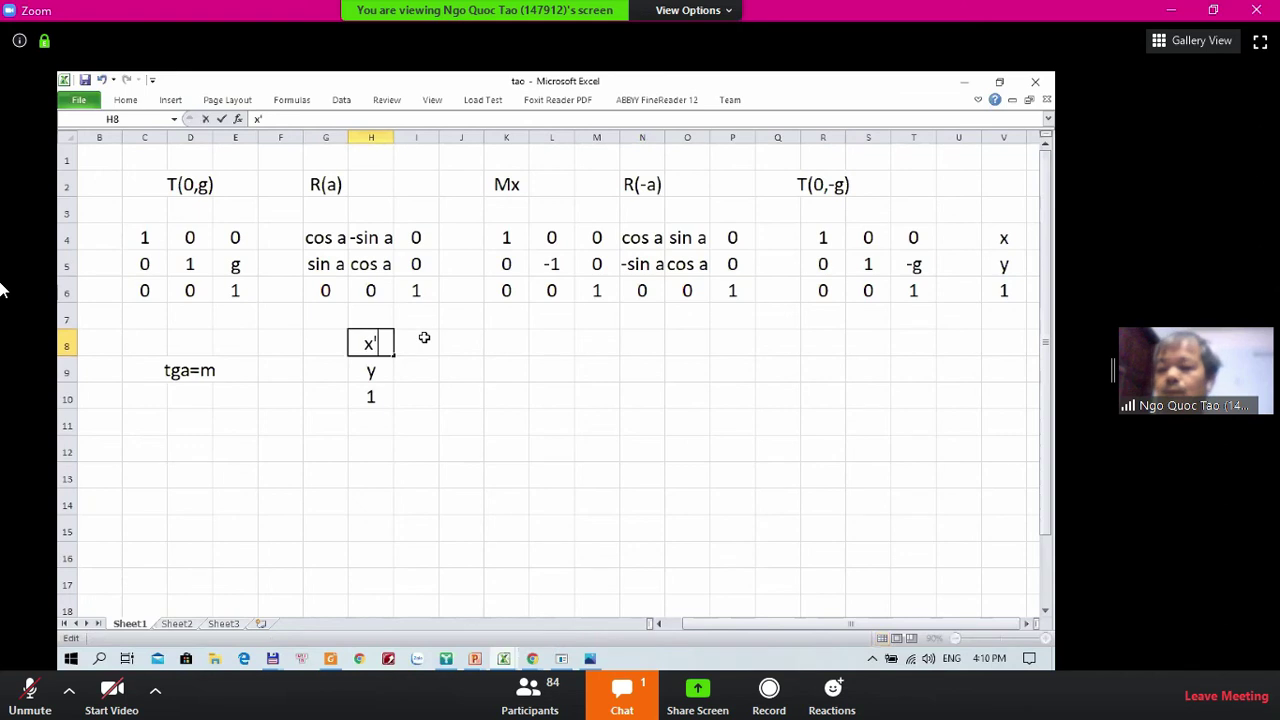
pyautogui.press('Return')
pyautogui.write("'")
pyautogui.press('Escape')
pyautogui.press('F2')
pyautogui.write("'")
pyautogui.press('Return')
# Enter the matrix product T(0,g)R(a)MxR(-a)T(0,-g) in J9.
pyautogui.press('Right')
pyautogui.press('Right')
pyautogui.press('Up')
pyautogui.press('Up')
pyautogui.press('Down')
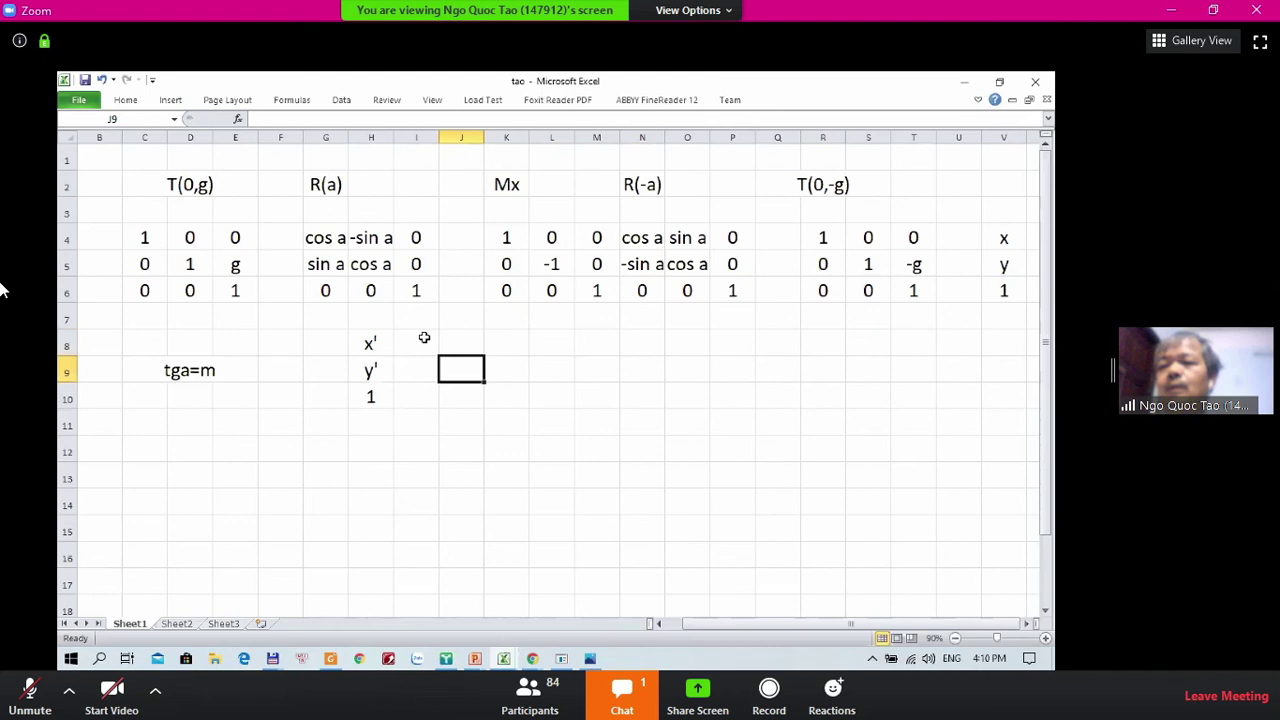
pyautogui.write('T(0,g)R(')
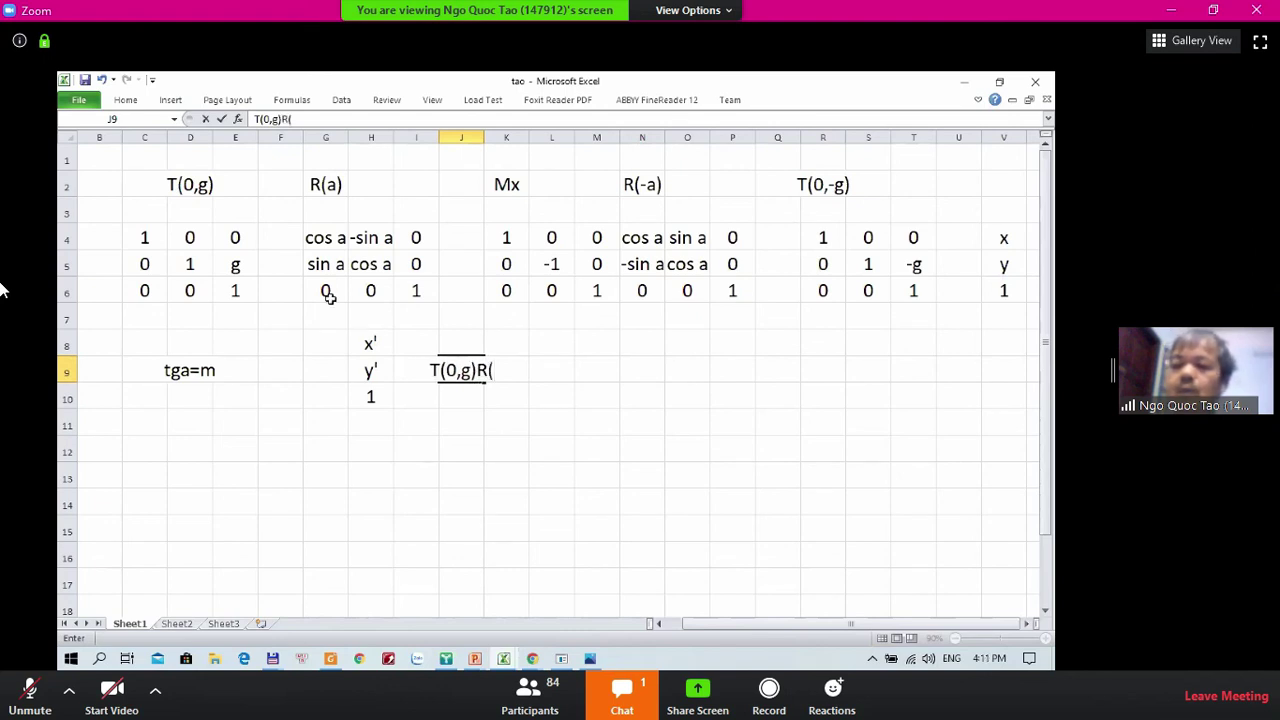
pyautogui.write('a)Mx')
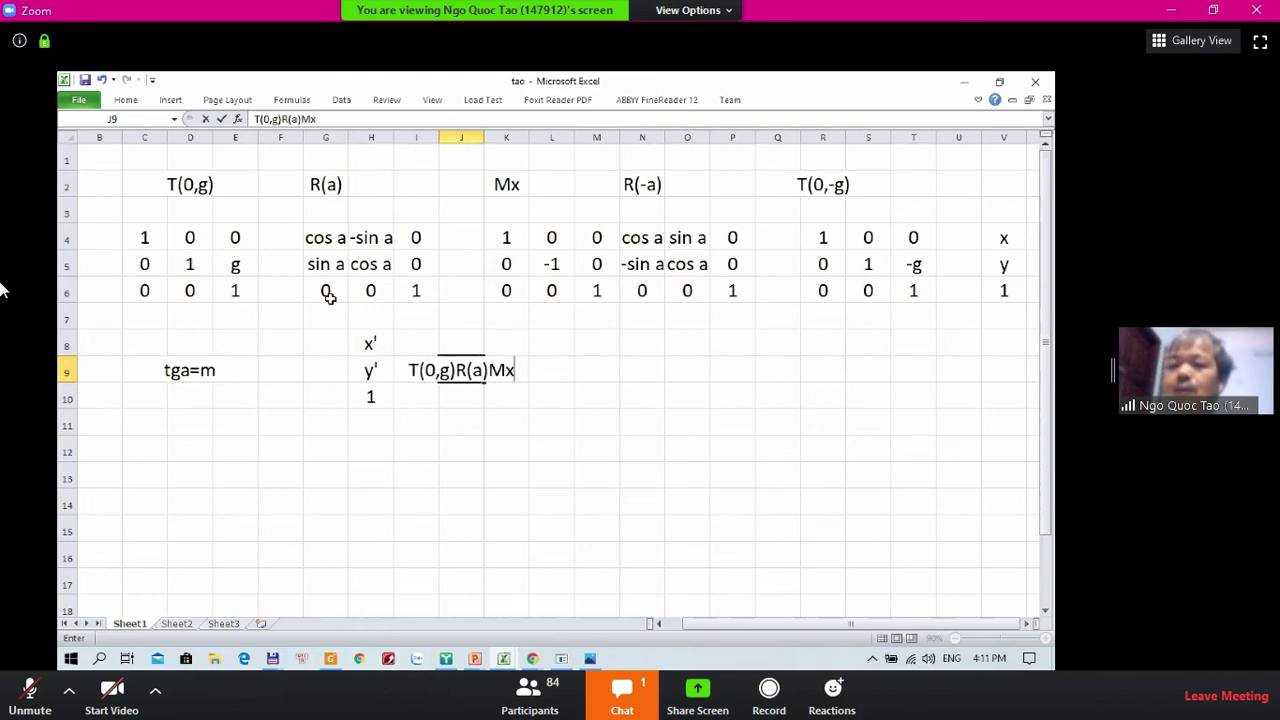
pyautogui.write('T')
pyautogui.press('BackSpace')
pyautogui.write('R')
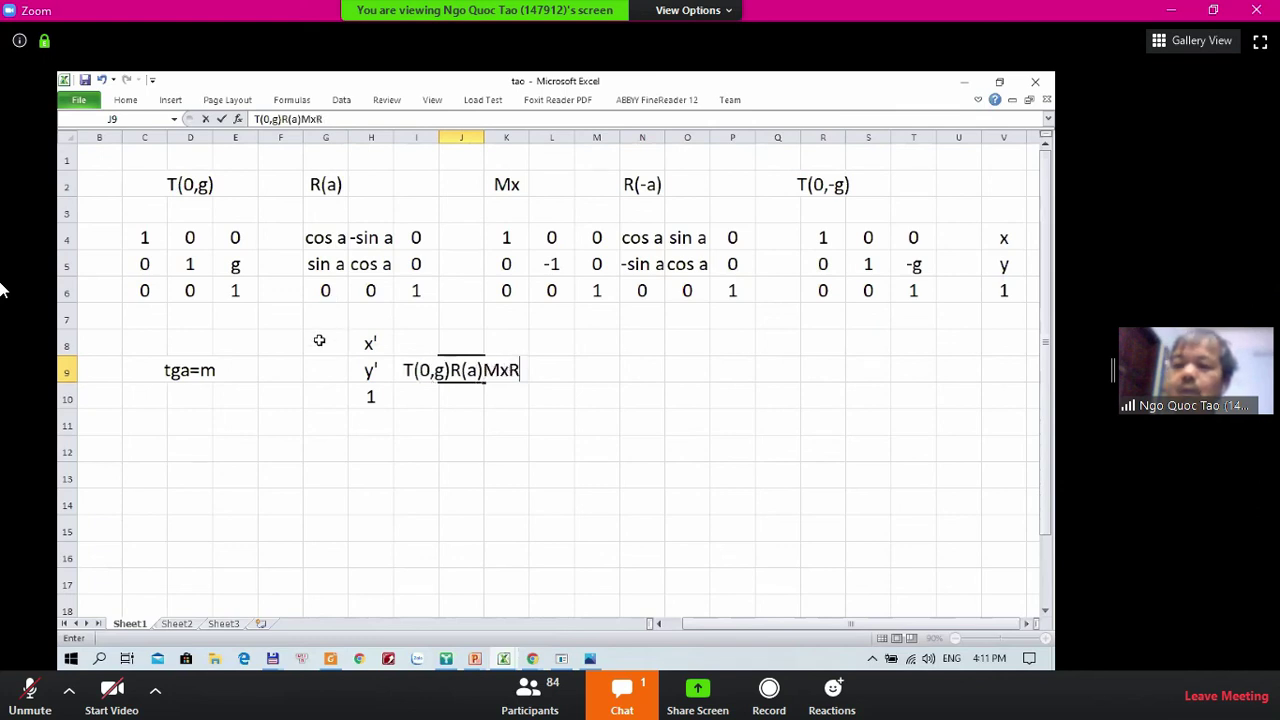
pyautogui.write('(a)')
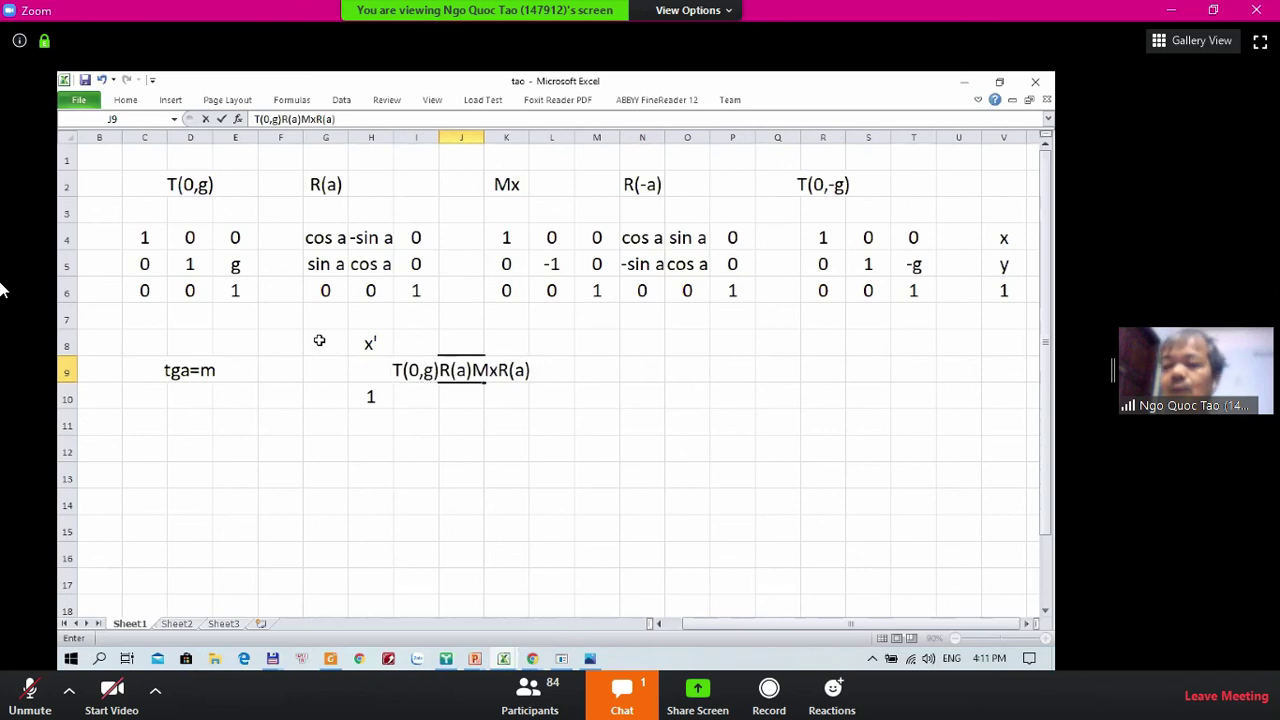
pyautogui.press('Left')
pyautogui.write('-a)')
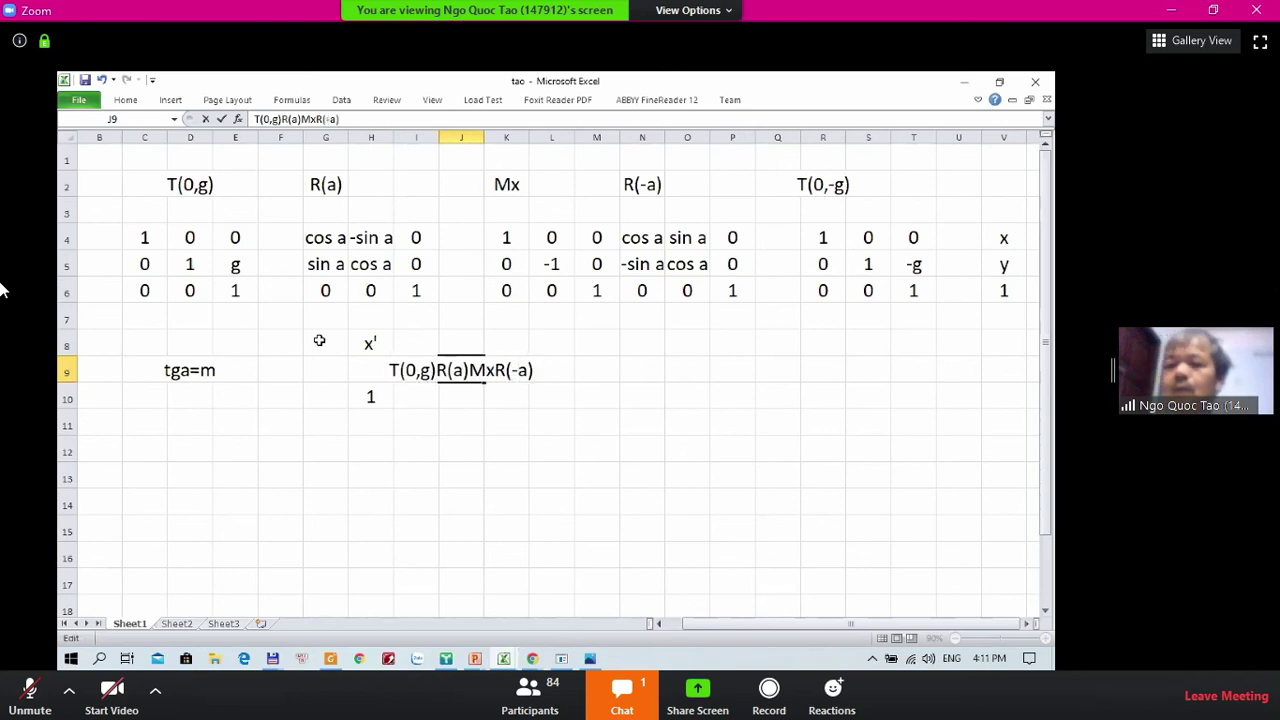
pyautogui.write('T(')
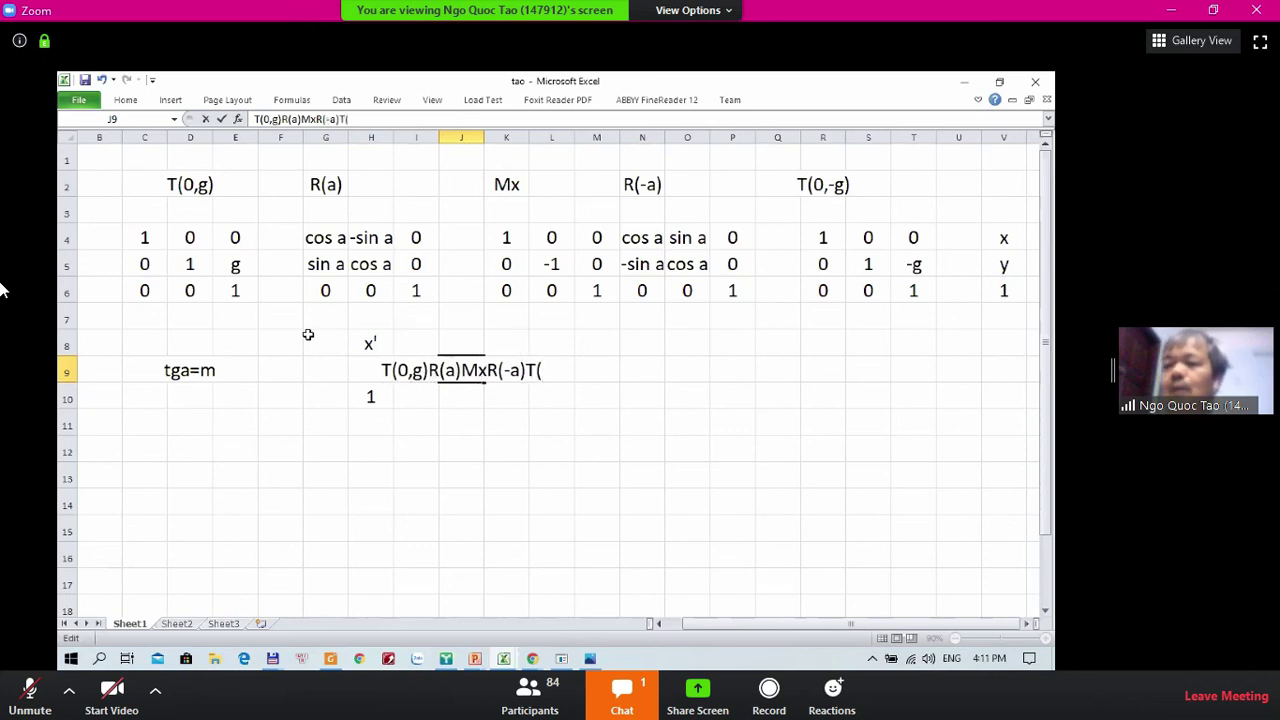
pyautogui.write('0,')
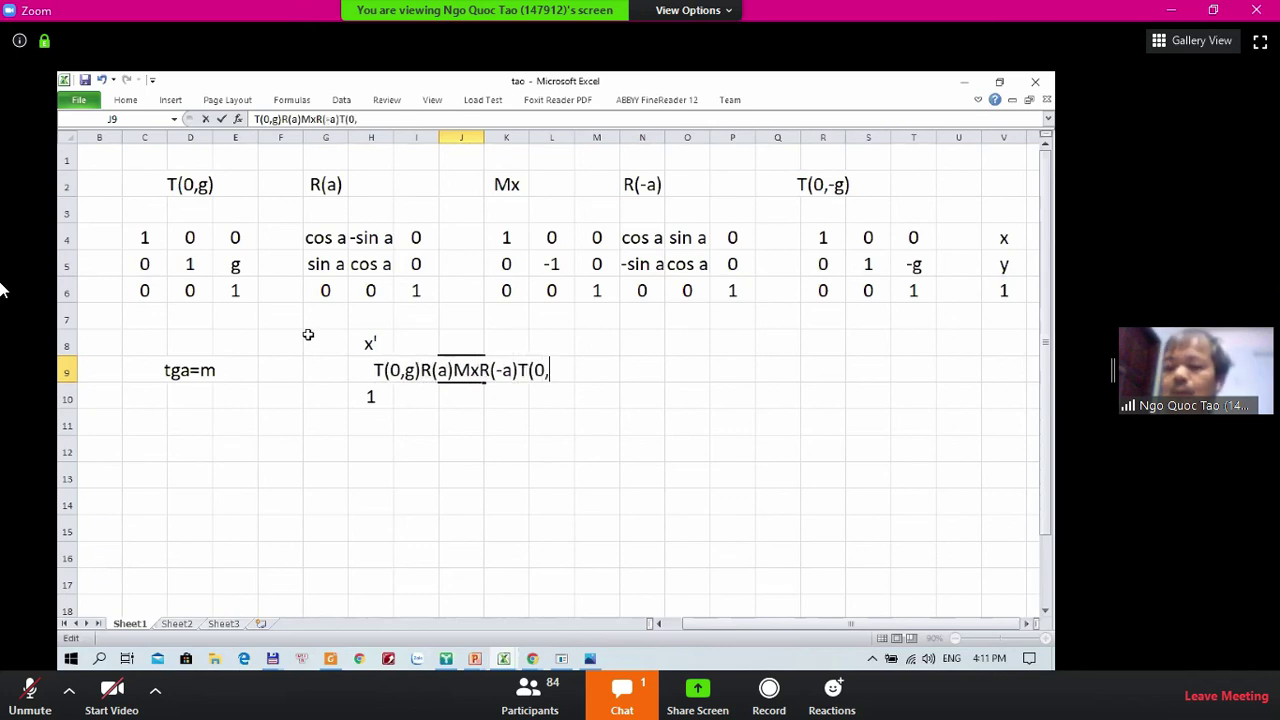
pyautogui.write('-g')
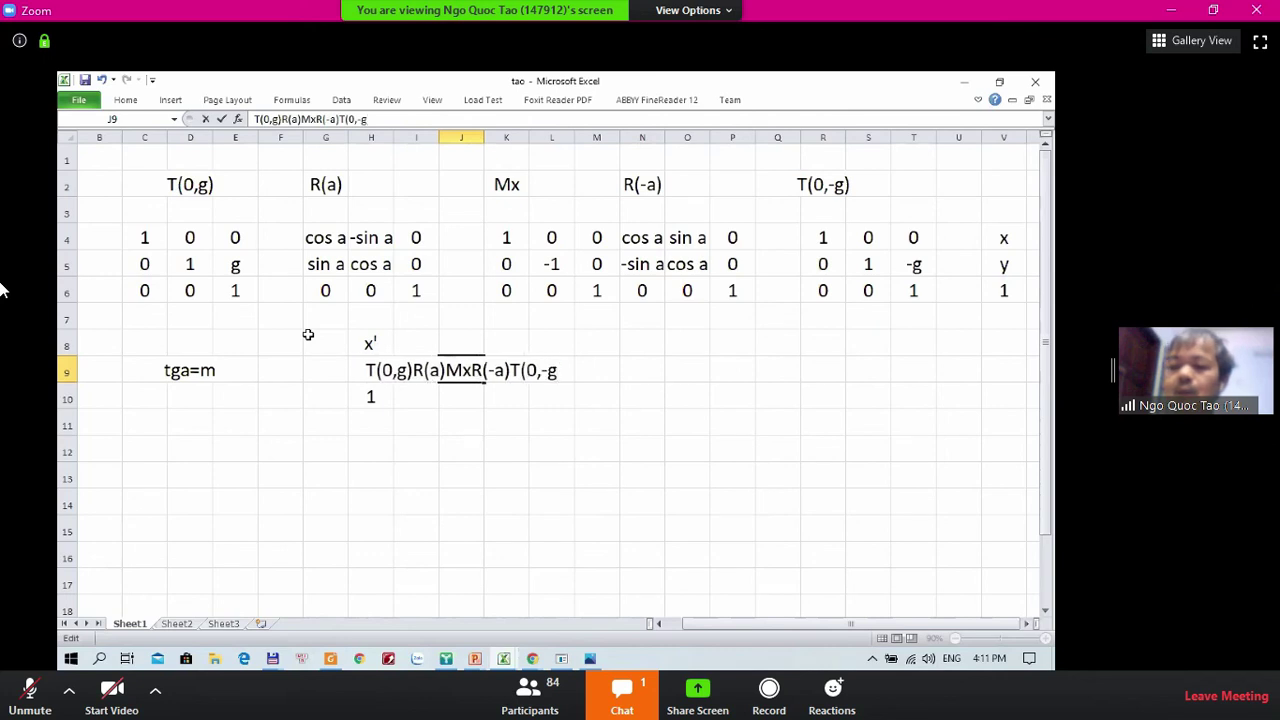
pyautogui.write(')')
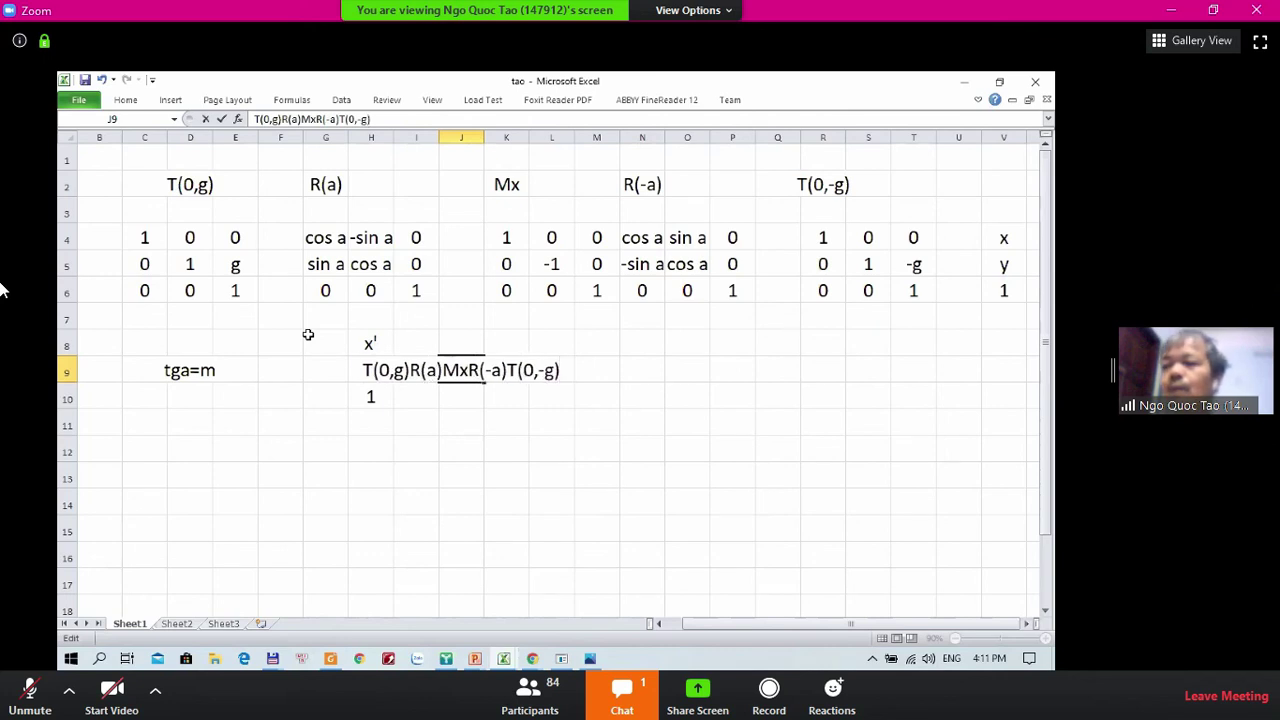
pyautogui.press('Return')
# Copy the column vector x, y, 1 from V4:V6 to O8:O10, after the matrix product.
pyautogui.press('Up')
pyautogui.press('Right')
pyautogui.press('Right')
pyautogui.press('Right')
pyautogui.press('Right')
pyautogui.press('Right')
pyautogui.press('Right')
pyautogui.press('Right')
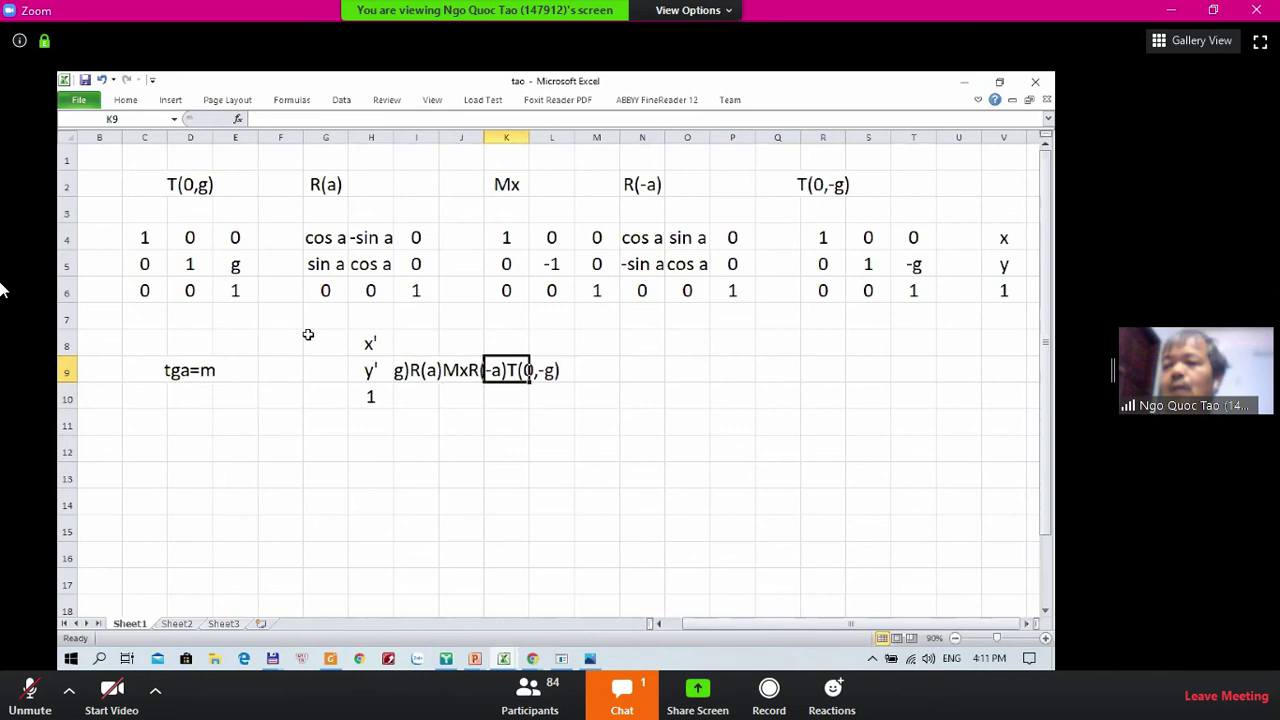
pyautogui.press('Right')
pyautogui.press('Right')
pyautogui.press('Right')
pyautogui.press('Up')
pyautogui.press('Up')
pyautogui.press('Up')
pyautogui.press('Up')
pyautogui.press('Right')
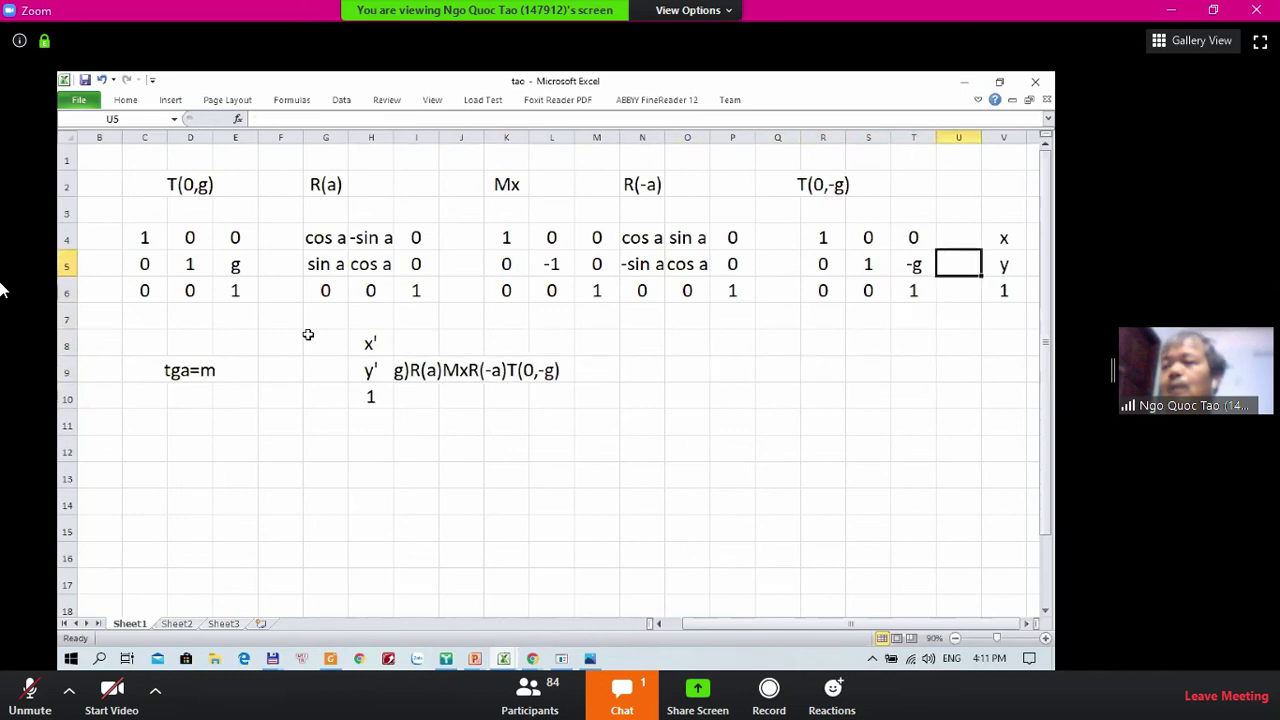
pyautogui.press('Right')
pyautogui.press('Right')
pyautogui.press('Up')
pyautogui.press('Left')
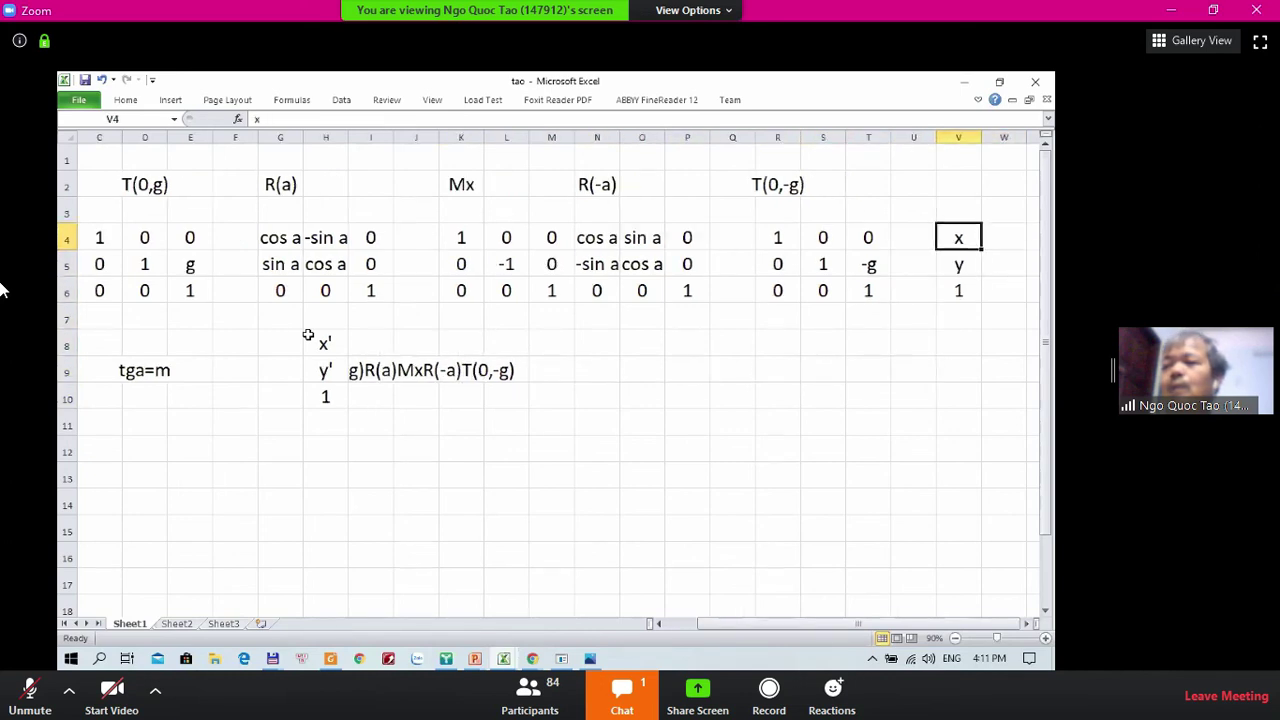
pyautogui.hotkey('shift', 'Down')
pyautogui.hotkey('shift', 'Down')
pyautogui.hotkey('ctrl', 'c')
pyautogui.press('Down')
pyautogui.press('Down')
pyautogui.press('Down')
pyautogui.press('Down')
pyautogui.press('Left')
pyautogui.press('Left')
pyautogui.press('Left')
pyautogui.press('Left')
pyautogui.press('Left')
pyautogui.press('Left')
pyautogui.press('Left')
pyautogui.press('Return')
# Left-align the matrix product expression in J9.
pyautogui.press('Left')
pyautogui.press('Left')
pyautogui.press('Left')
pyautogui.press('Left')
pyautogui.press('Left')
pyautogui.press('Left')
pyautogui.press('Left')
pyautogui.press('Left')
pyautogui.press('Down')
pyautogui.press('Right')
pyautogui.press('Right')
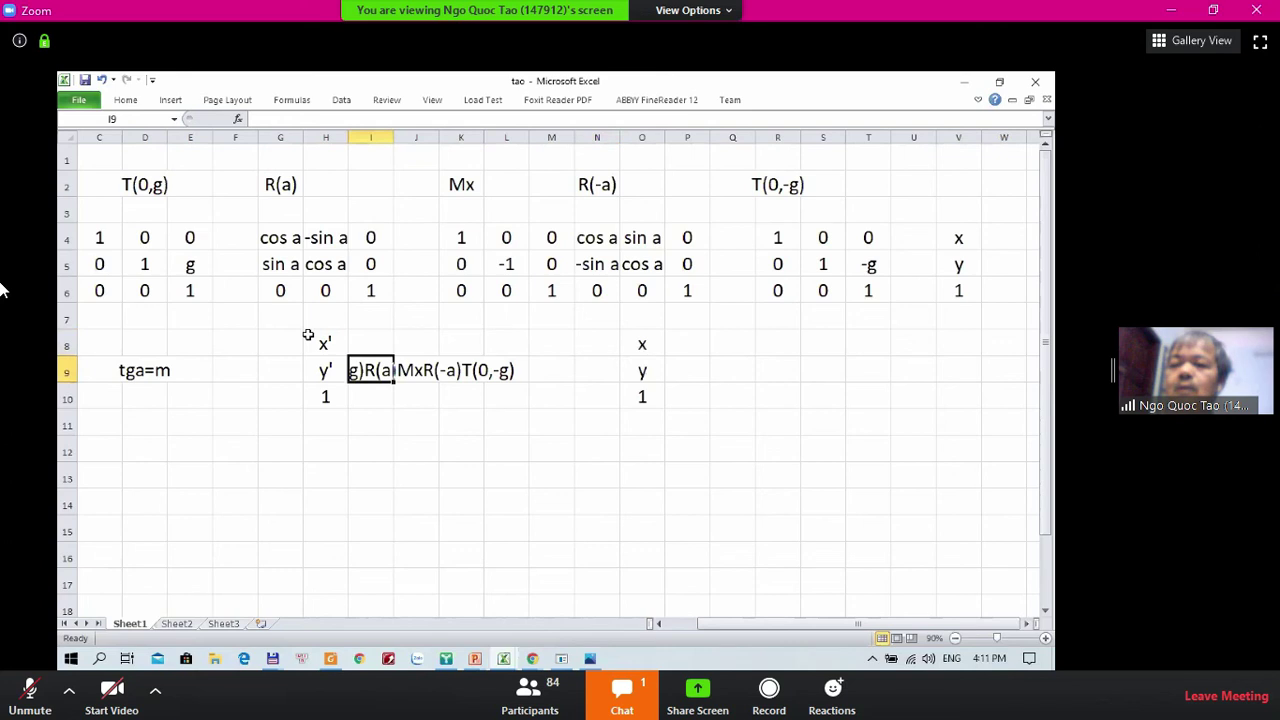
pyautogui.click(126, 101)
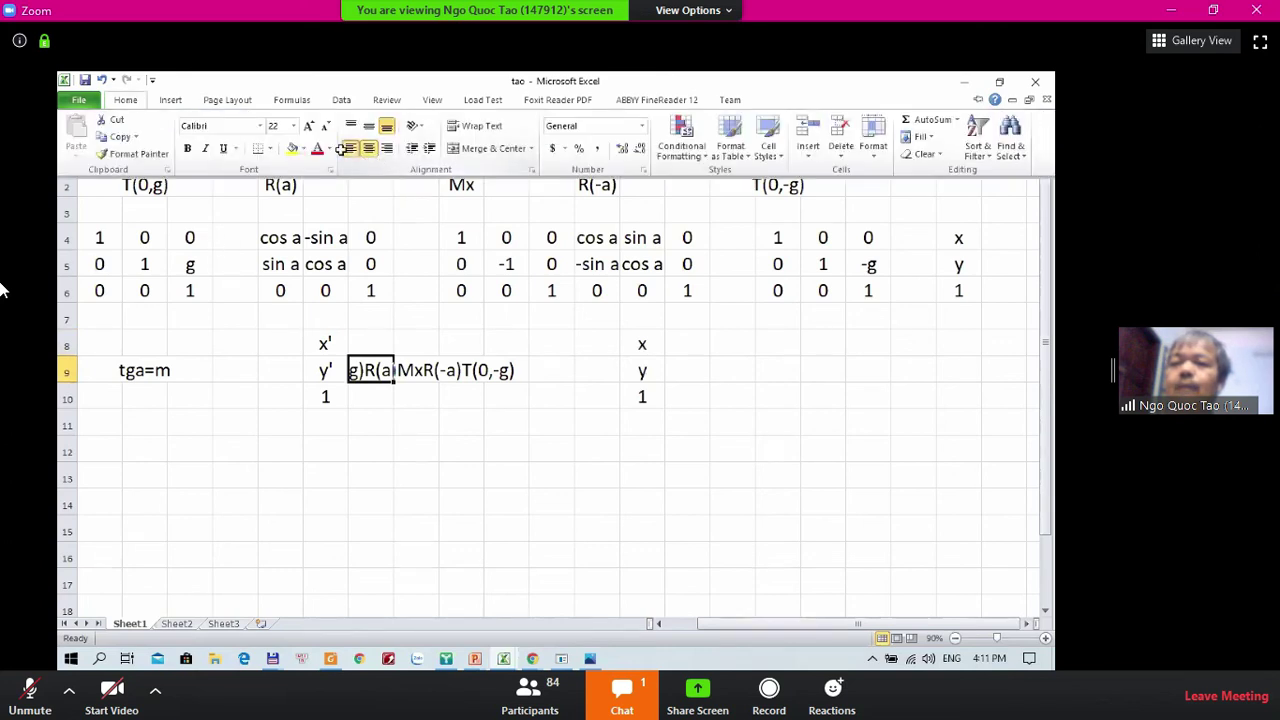
pyautogui.press('Escape')
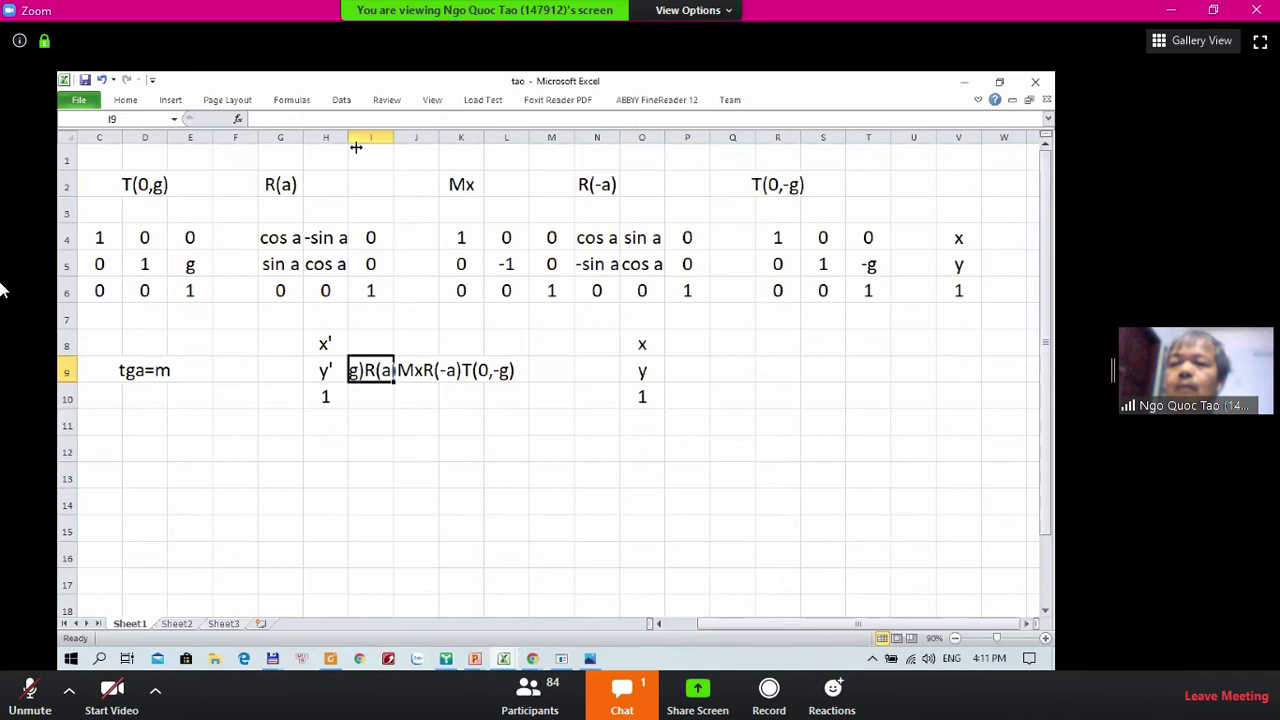
pyautogui.click(137, 103)
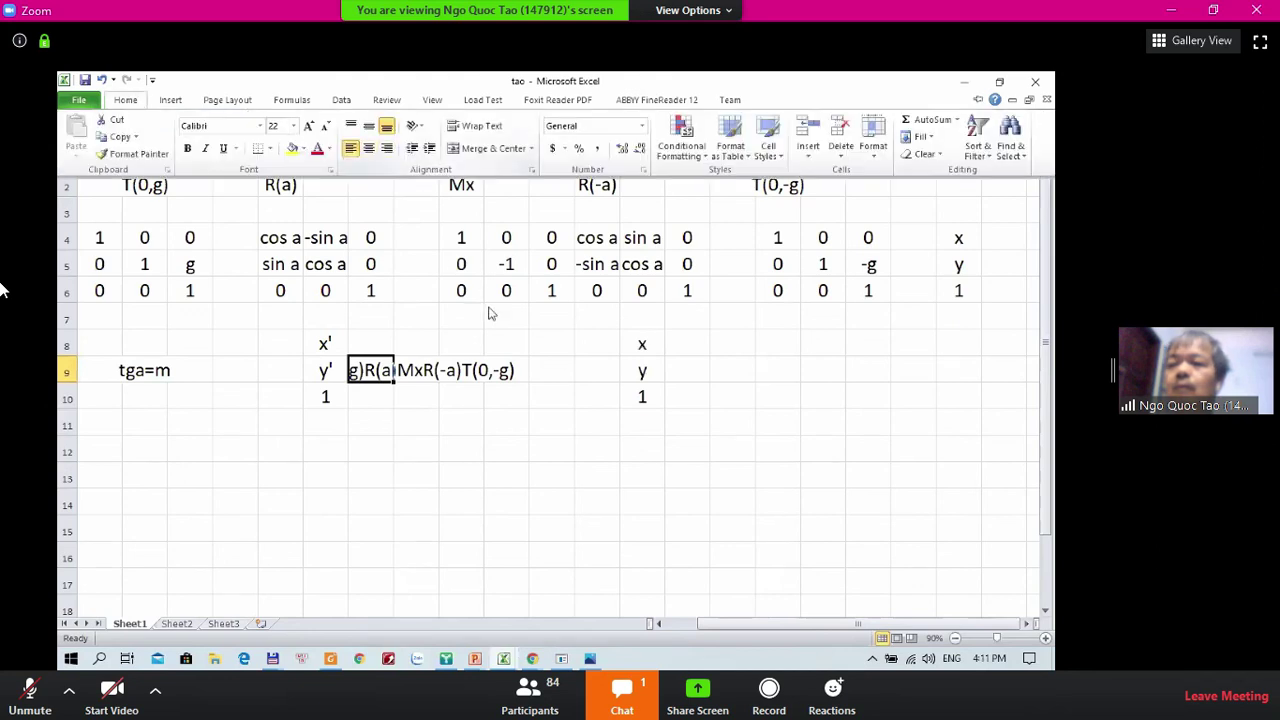
pyautogui.click(626, 355)
pyautogui.press('Left')
pyautogui.press('Right')
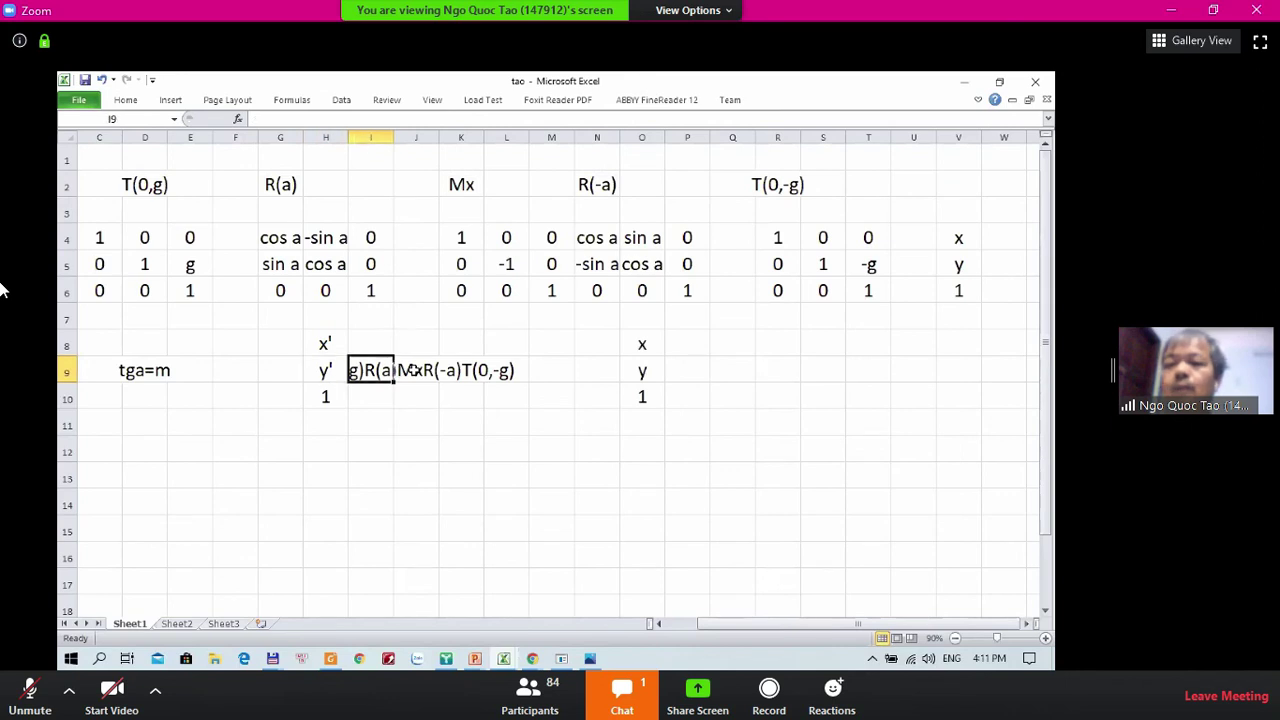
pyautogui.press('F2')
pyautogui.press('Escape')
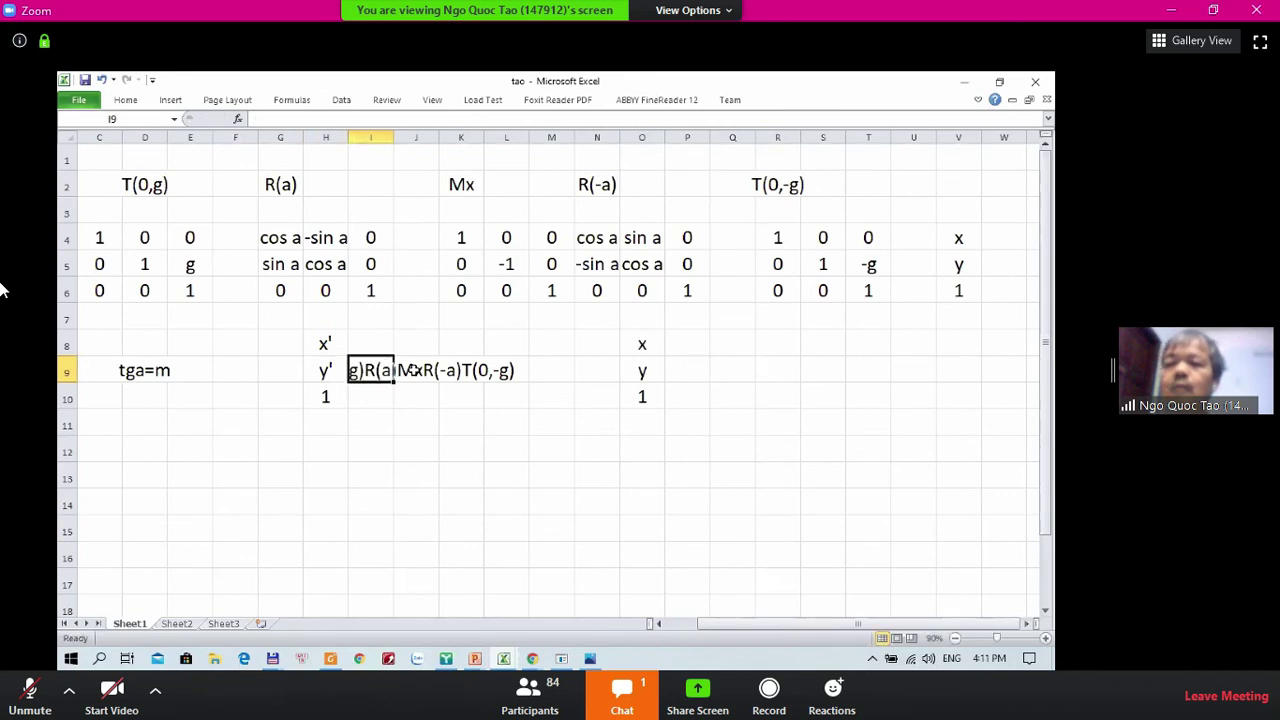
pyautogui.press('Right')
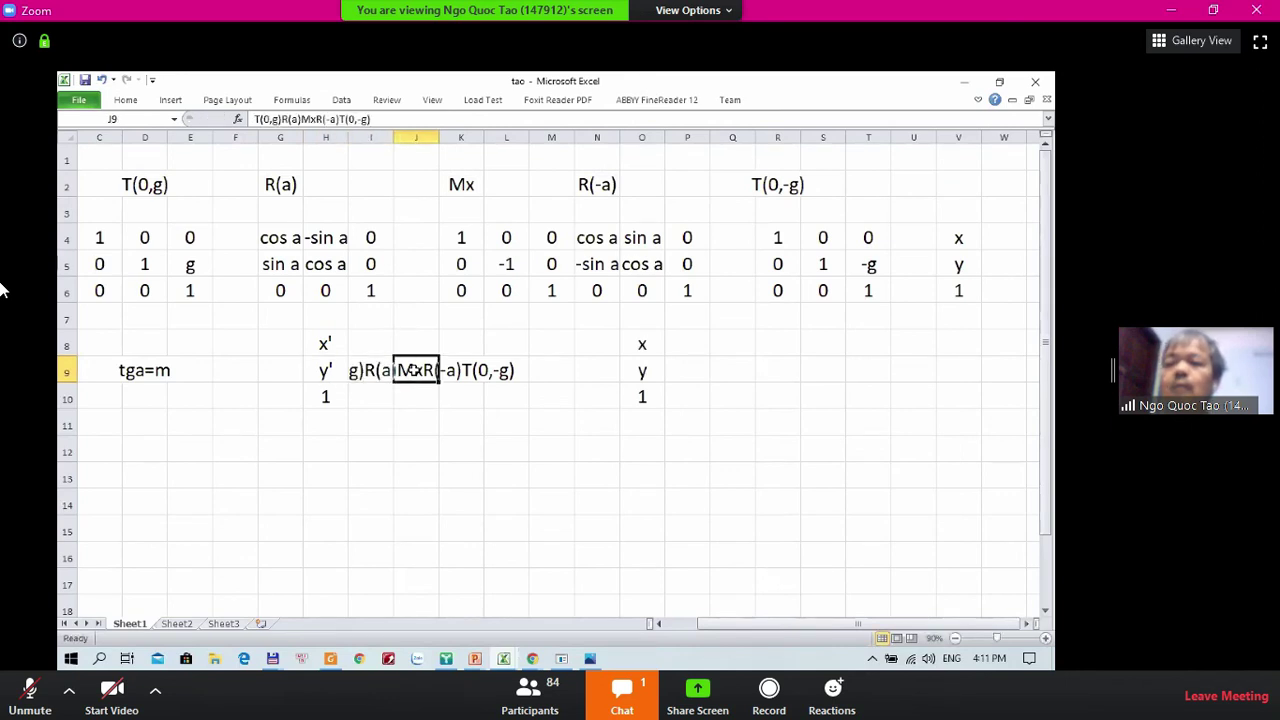
pyautogui.click(126, 101)
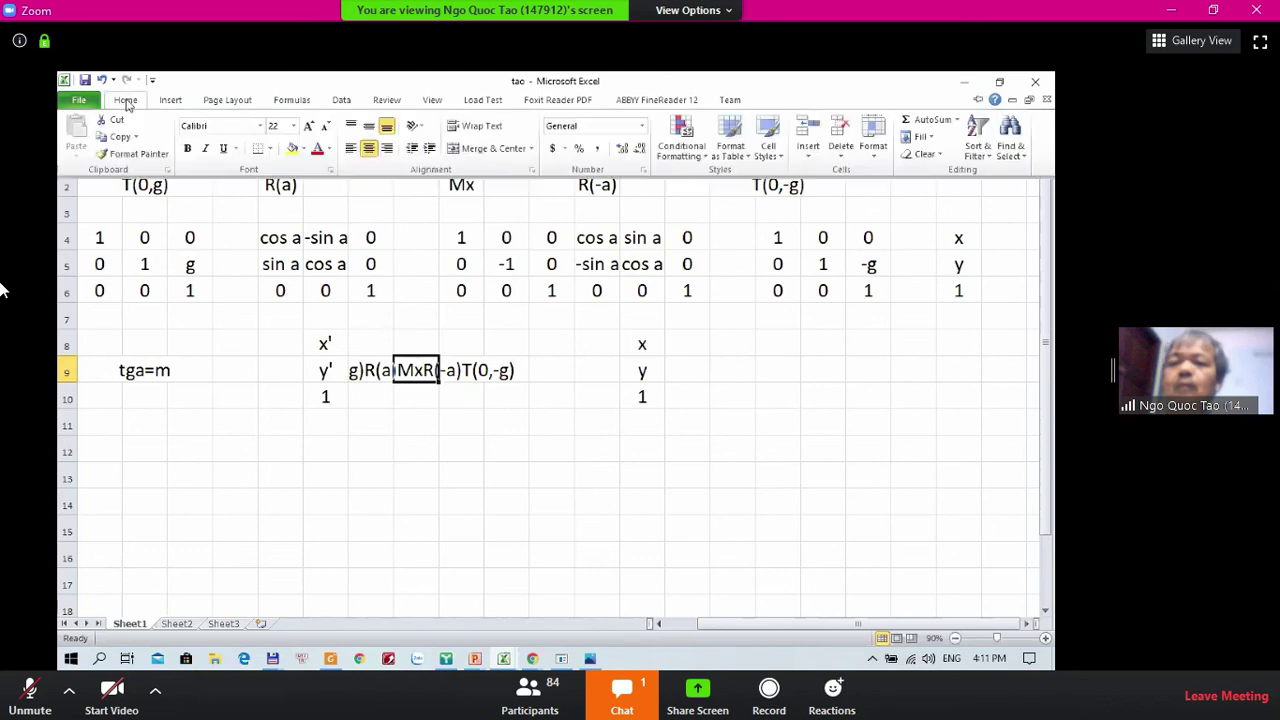
pyautogui.click(350, 148)
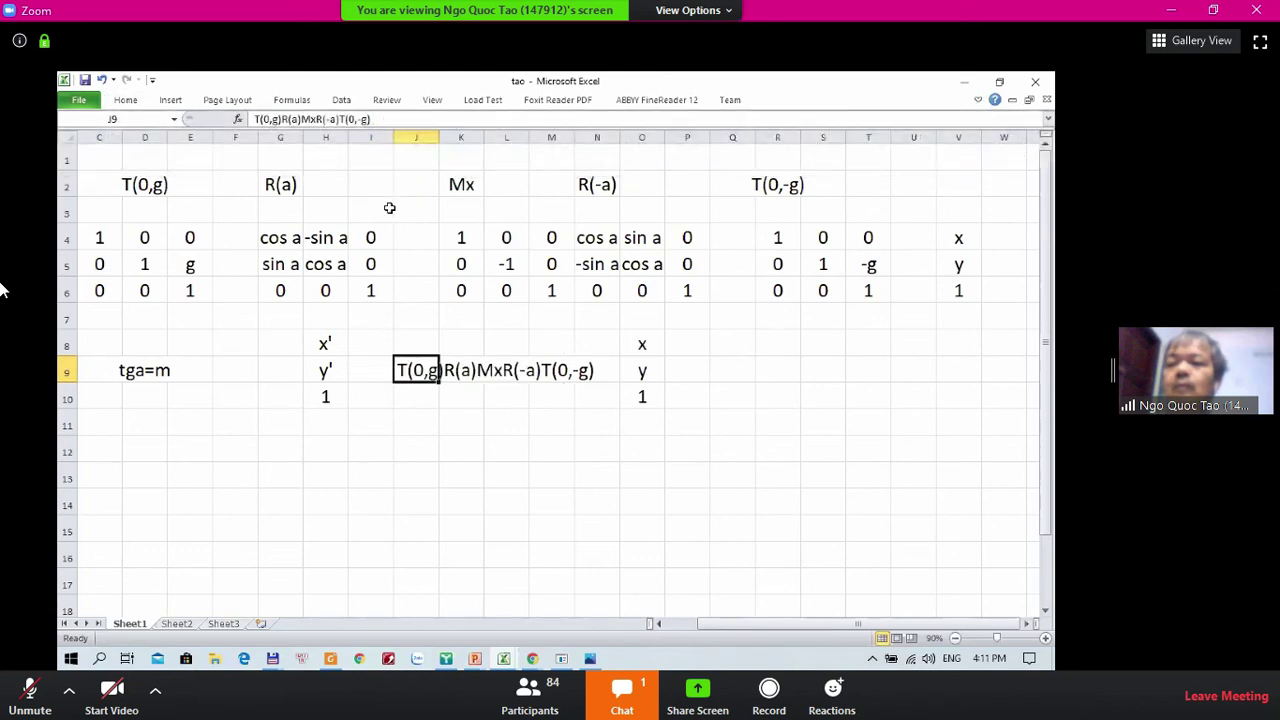
# Examine the transformation equation in rows 8 to 10, the tga=m relation in D9, and the R(a), Mx and R(-a) matrices in G4:P6.
pyautogui.click(639, 367)
pyautogui.press('Down')
pyautogui.press('Left')
pyautogui.press('Left')
pyautogui.press('Left')
pyautogui.press('Left')
pyautogui.press('Left')
pyautogui.press('Left')
pyautogui.press('Left')
pyautogui.press('Up')
pyautogui.press('Up')
pyautogui.press('Left')
pyautogui.press('Down')
pyautogui.press('Left')
pyautogui.press('Left')
pyautogui.press('Left')
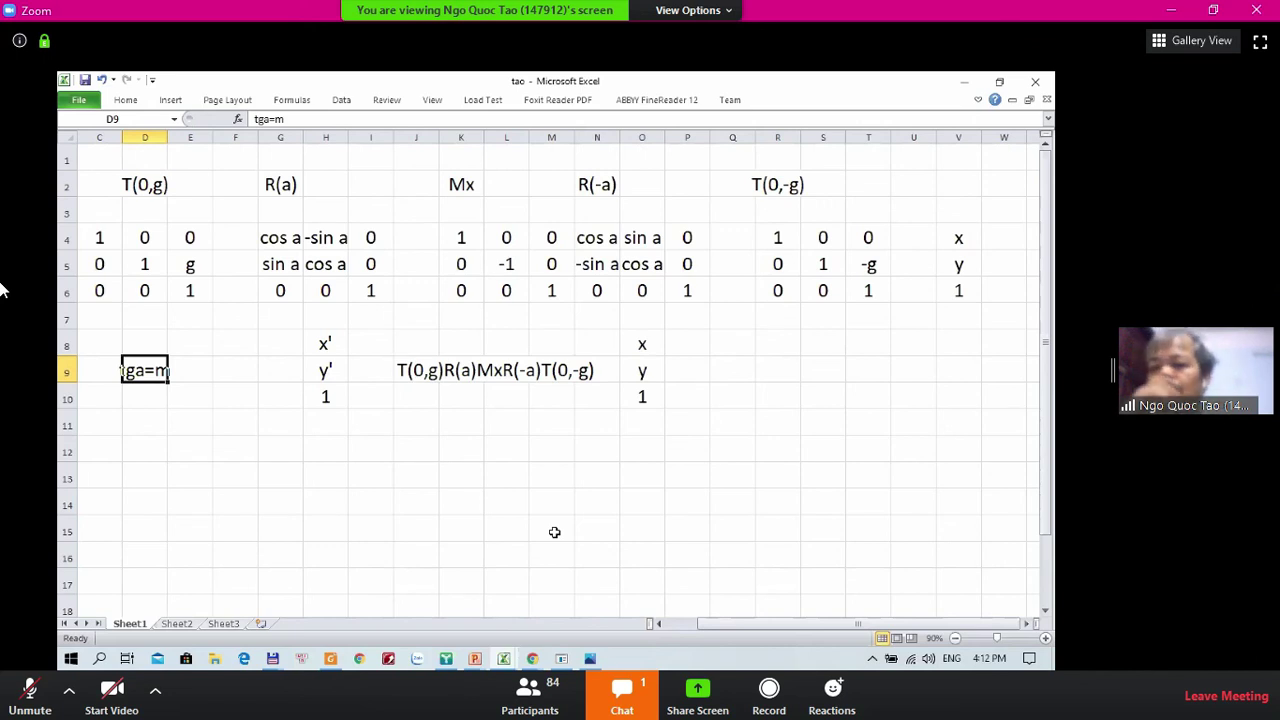
pyautogui.click(311, 241)
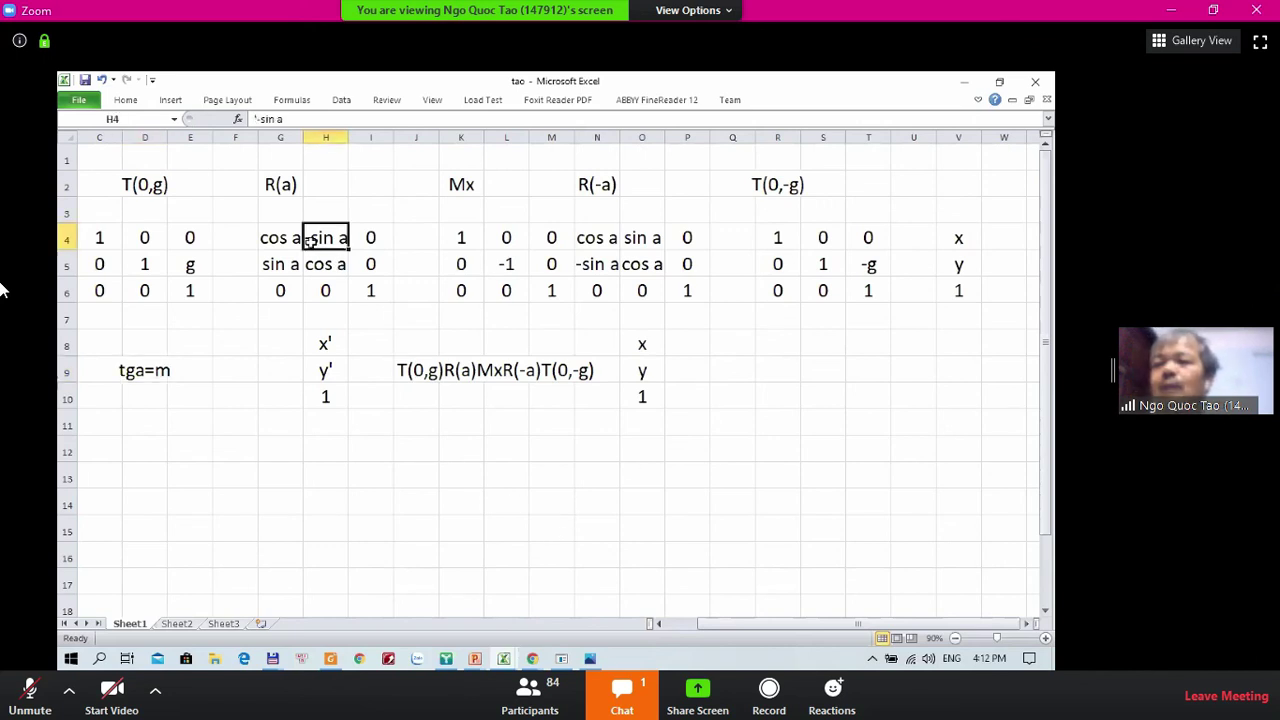
pyautogui.moveTo(290, 237); pyautogui.dragTo(668, 288)
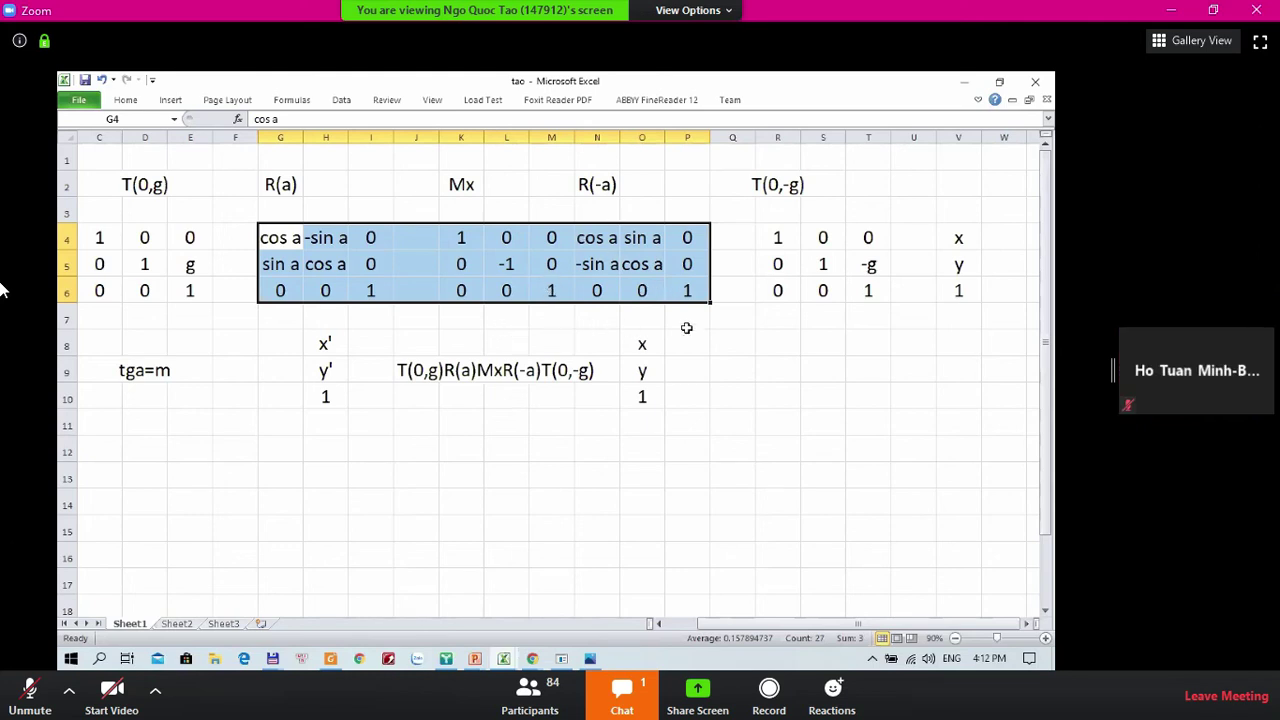
pyautogui.click(727, 332)
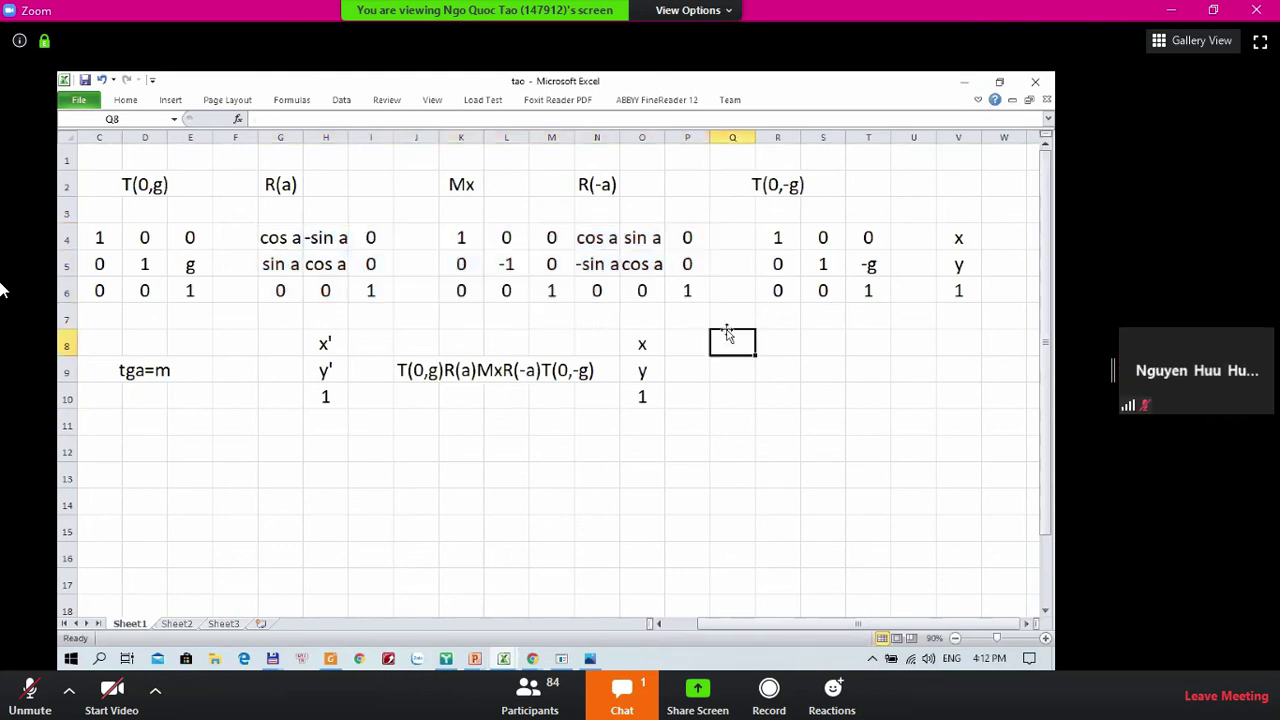
pyautogui.click(356, 288)
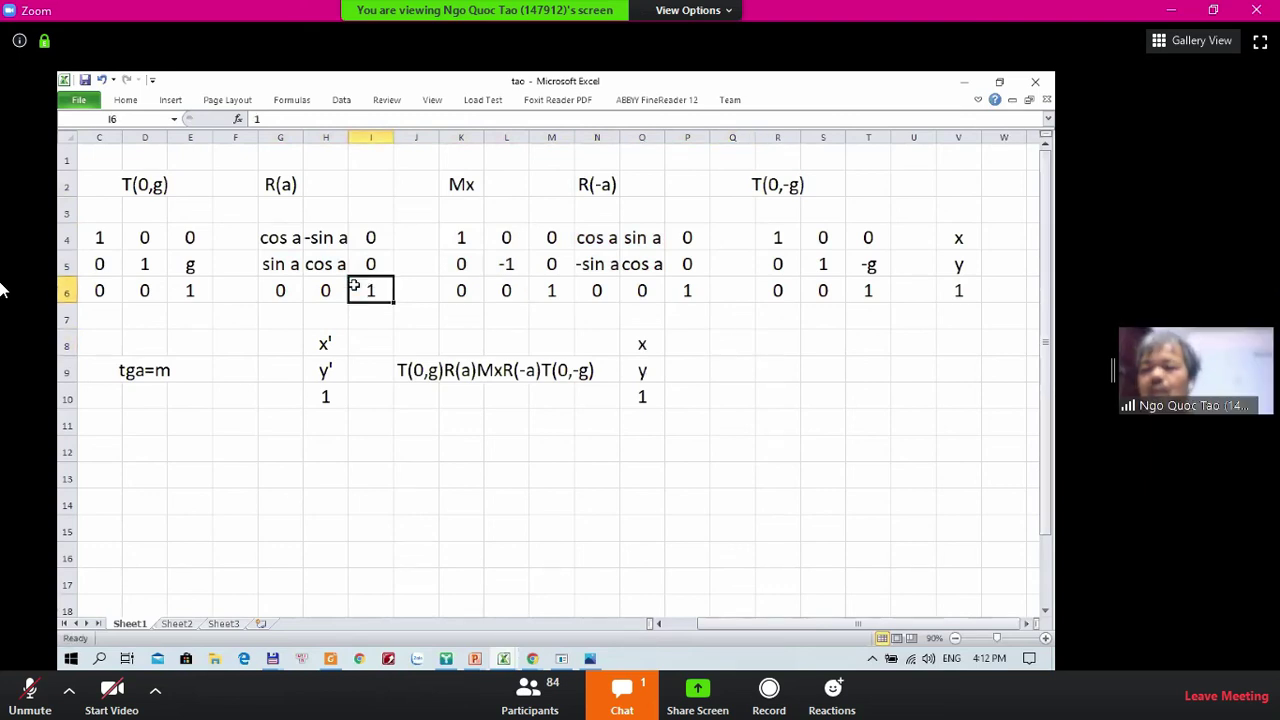
pyautogui.click(566, 393)
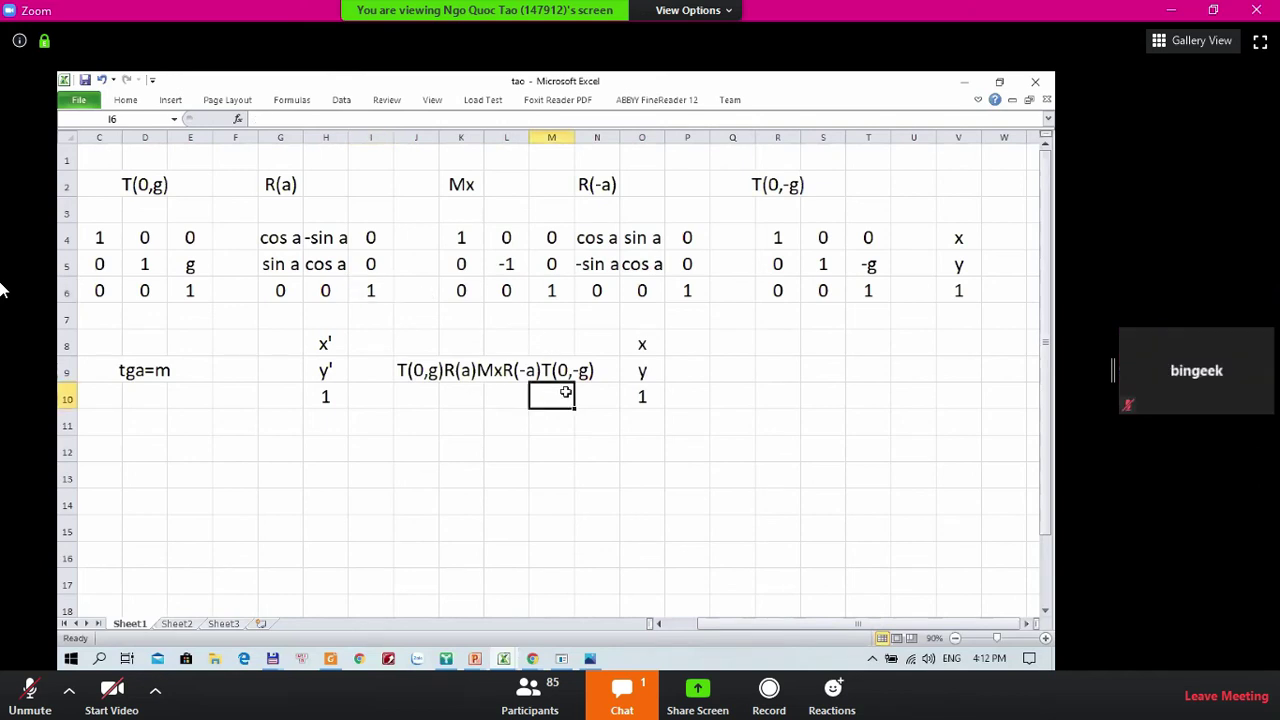
pyautogui.moveTo(552, 397); pyautogui.dragTo(655, 480)
pyautogui.moveTo(446, 512); pyautogui.dragTo(237, 594)
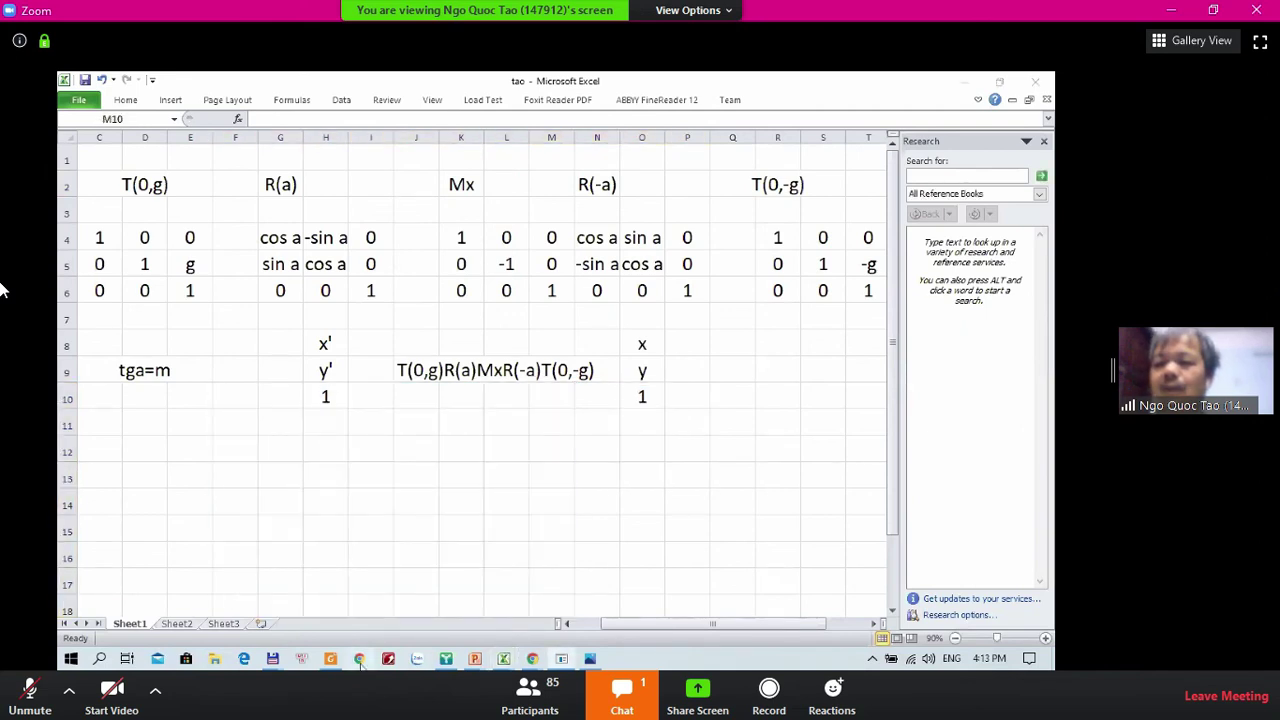
# Switch to KTDH VânAnh.pdf in Foxit Reader and examine the diagram of line G where it crosses the x axis.
pyautogui.click(330, 658)
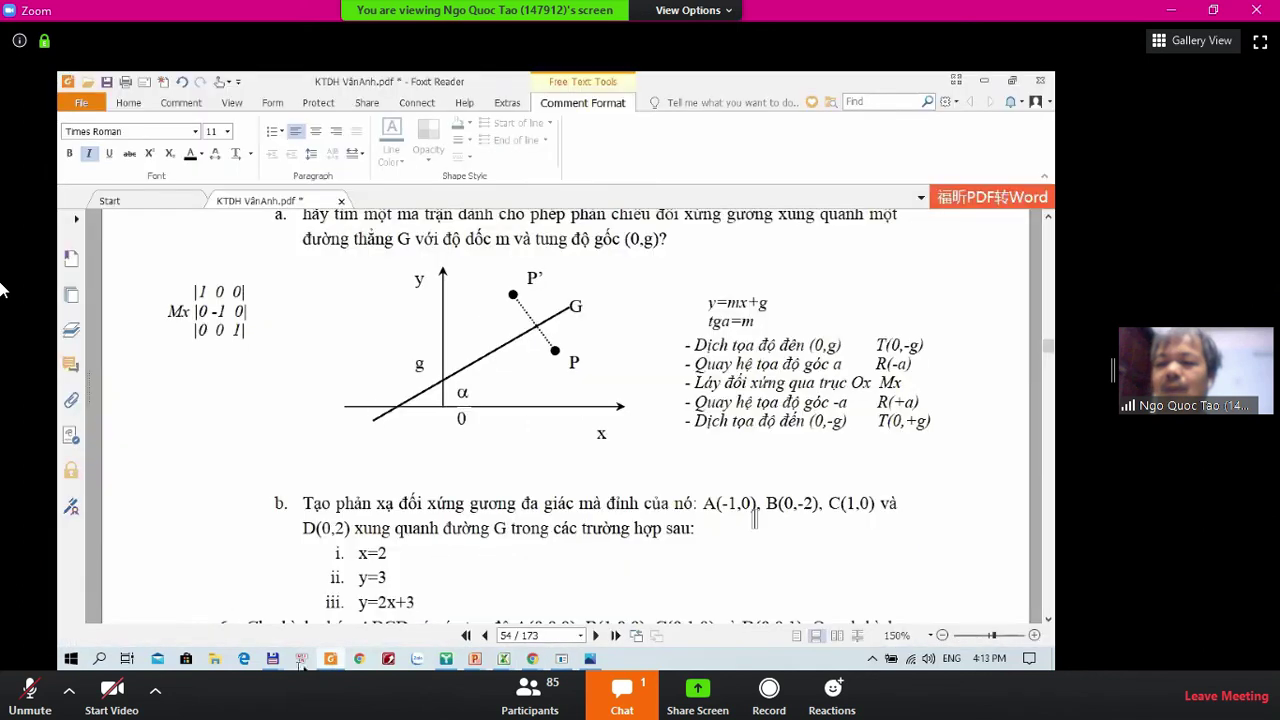
pyautogui.click(397, 415)
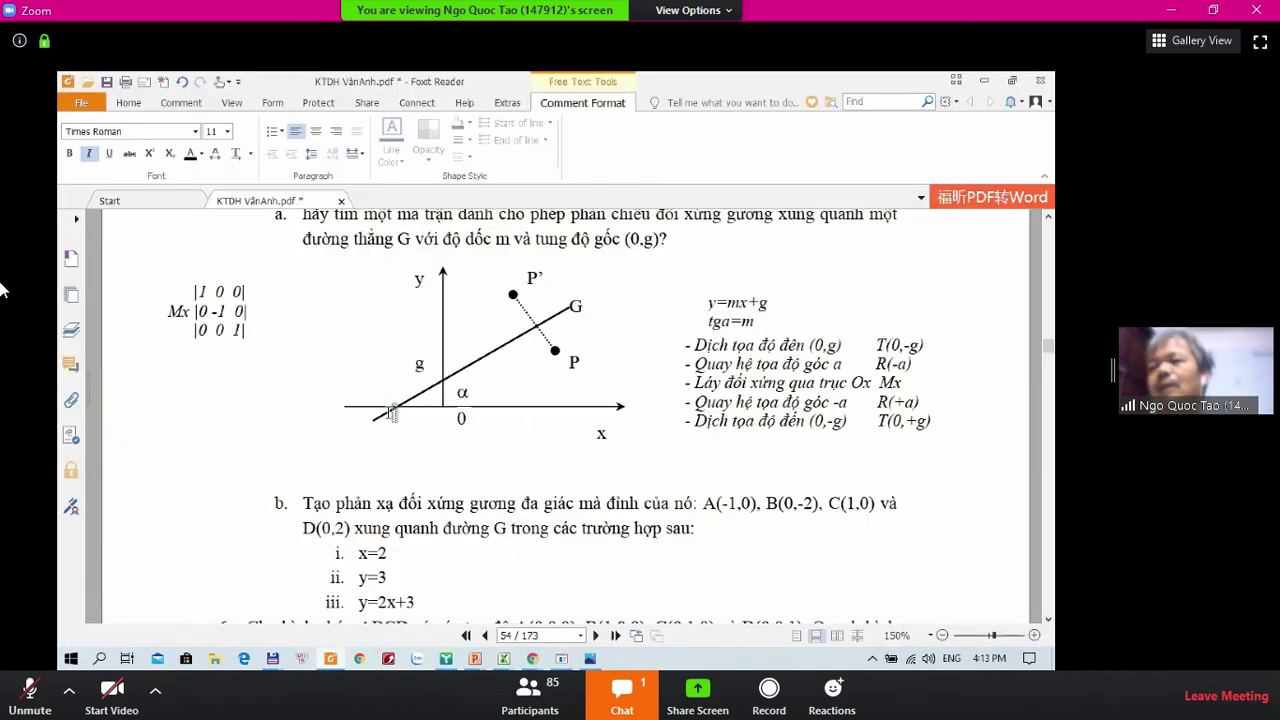
pyautogui.click(416, 428)
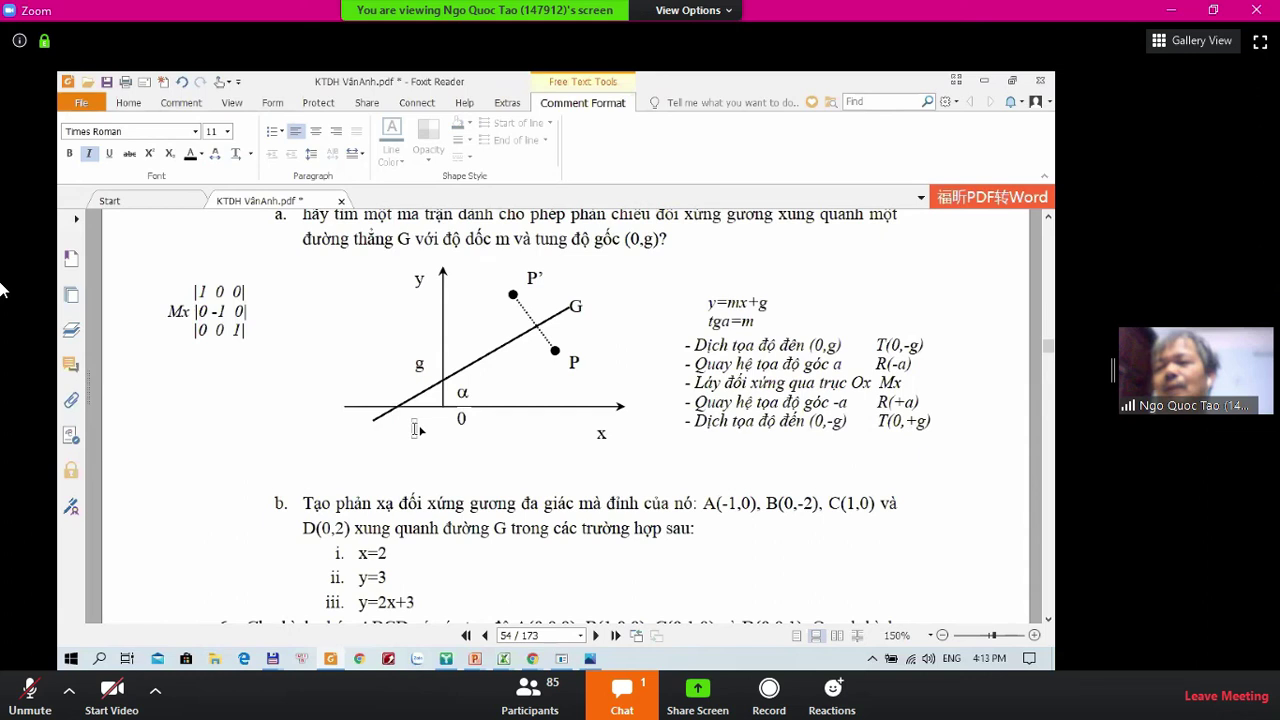